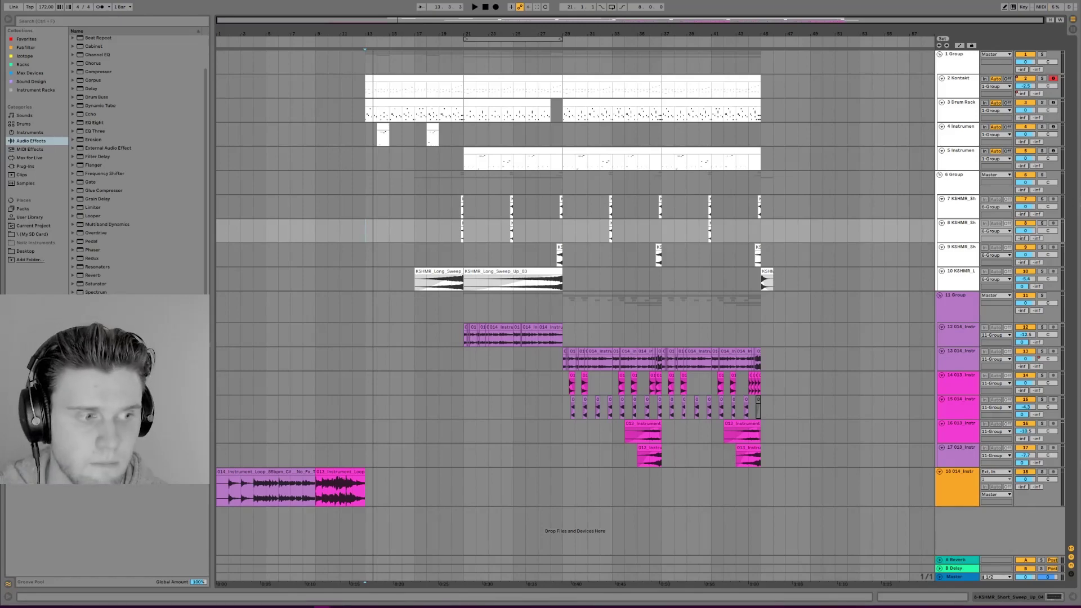
- Play the full arrangement, and solo the orange track 18 to audition its 014 instrument loop from the start
key("space")
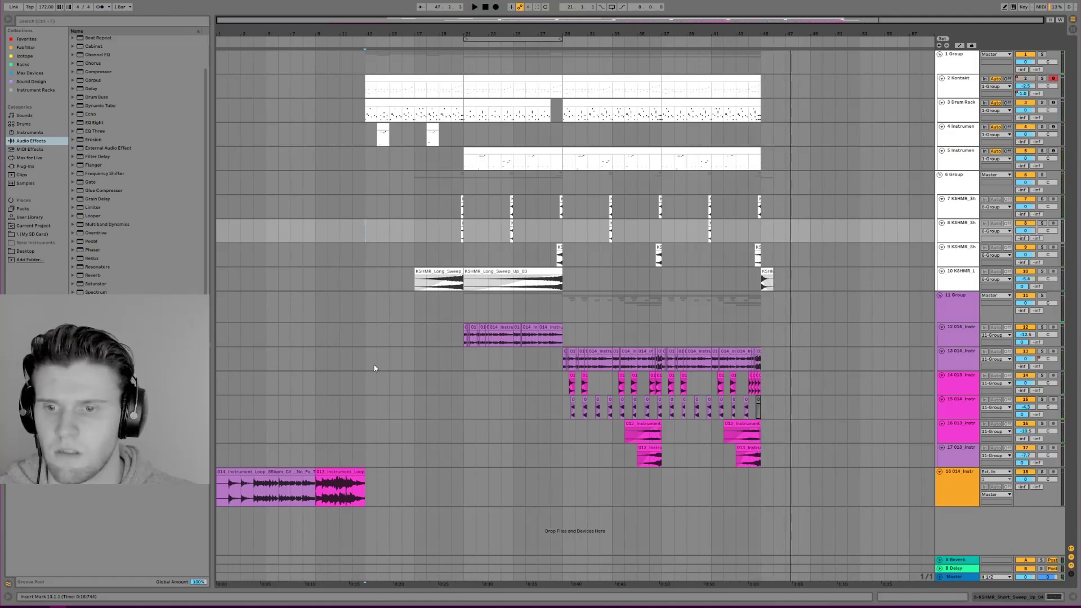
left_click(304, 473)
key("space")
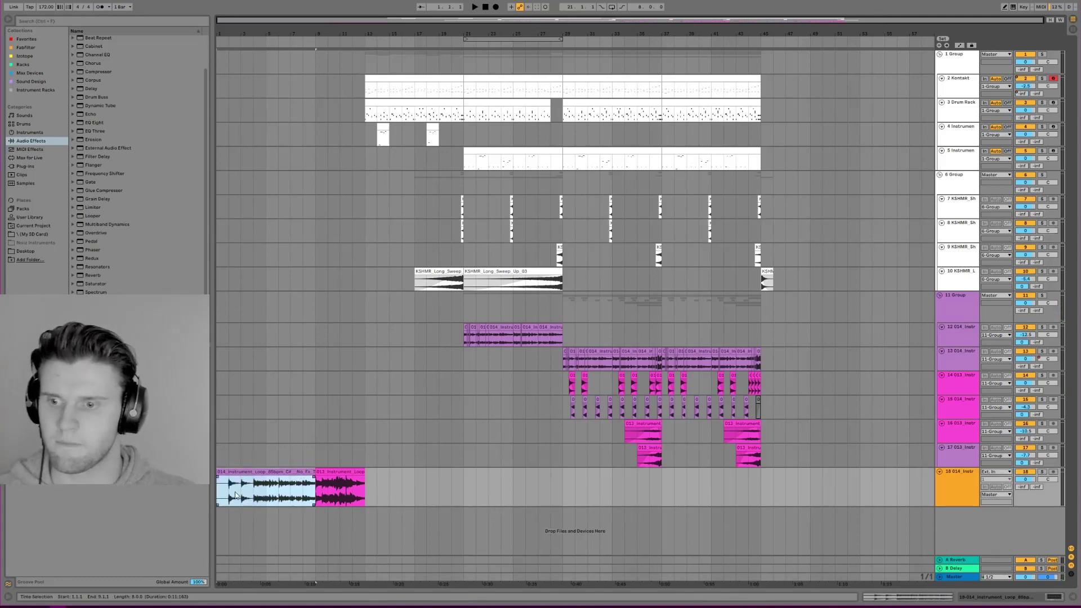
left_click(1042, 472)
key("space")
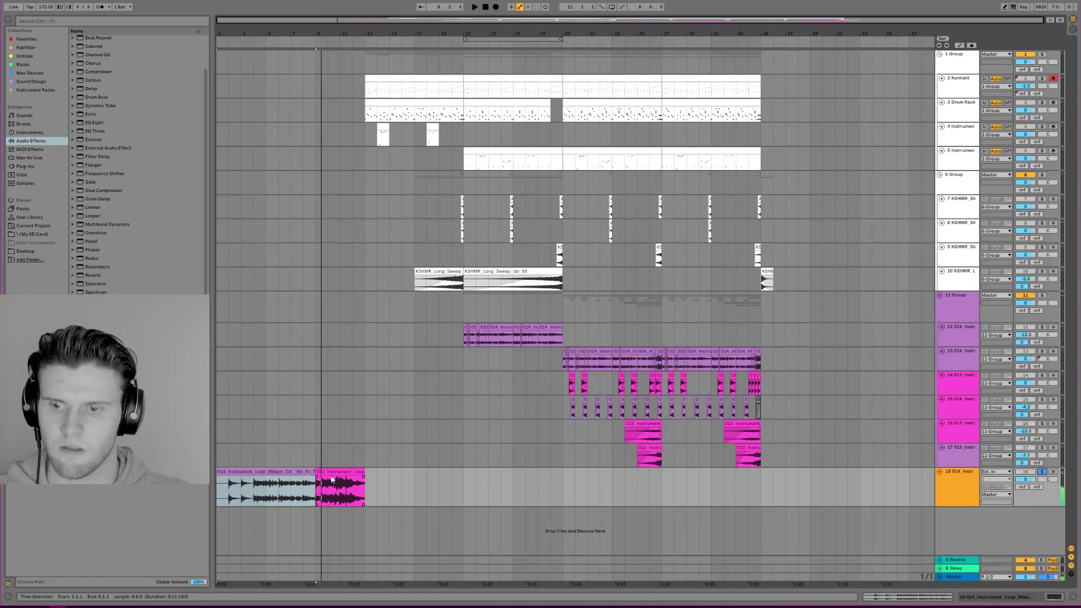
- Select the 013 instrument loop clip on track 18 and listen to it through to its end at bar 13
left_click(330, 471)
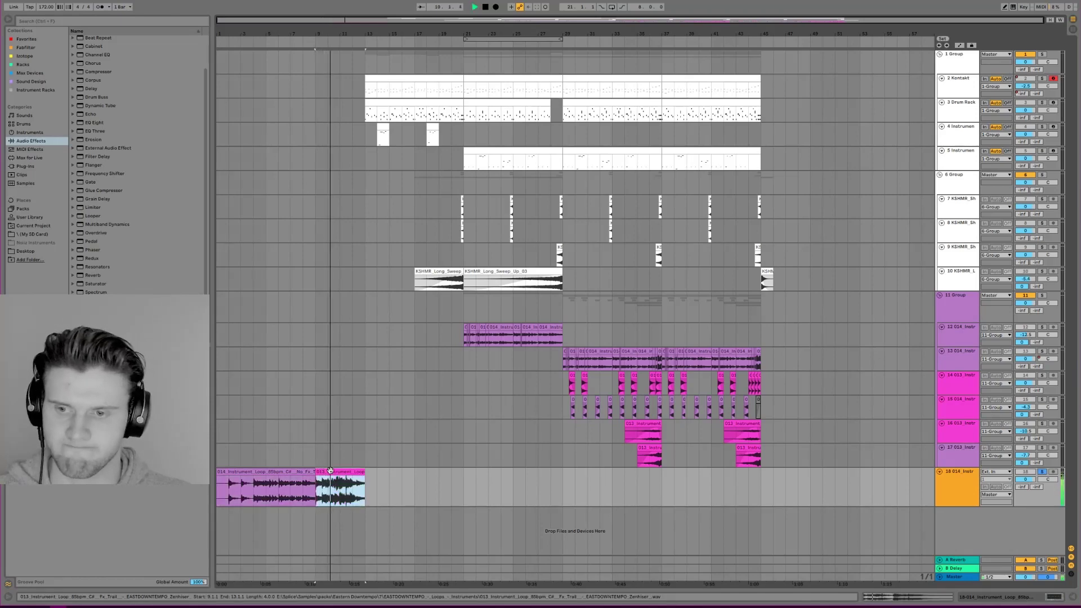
mouse_move(364, 472)
left_mouse_down()
mouse_move(403, 470)
mouse_move(366, 470)
left_mouse_up()
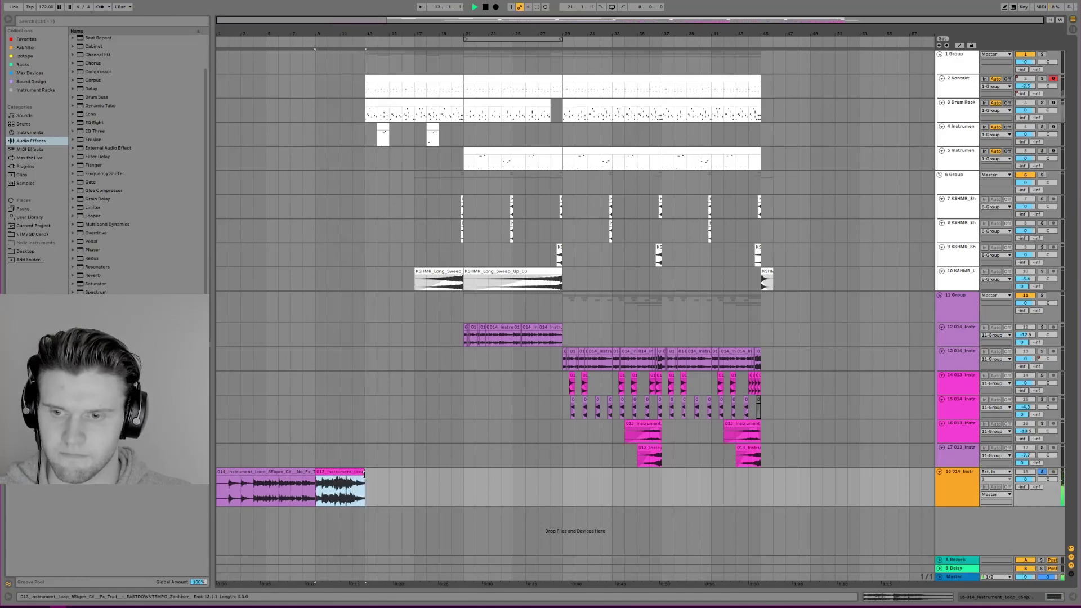
key("space")
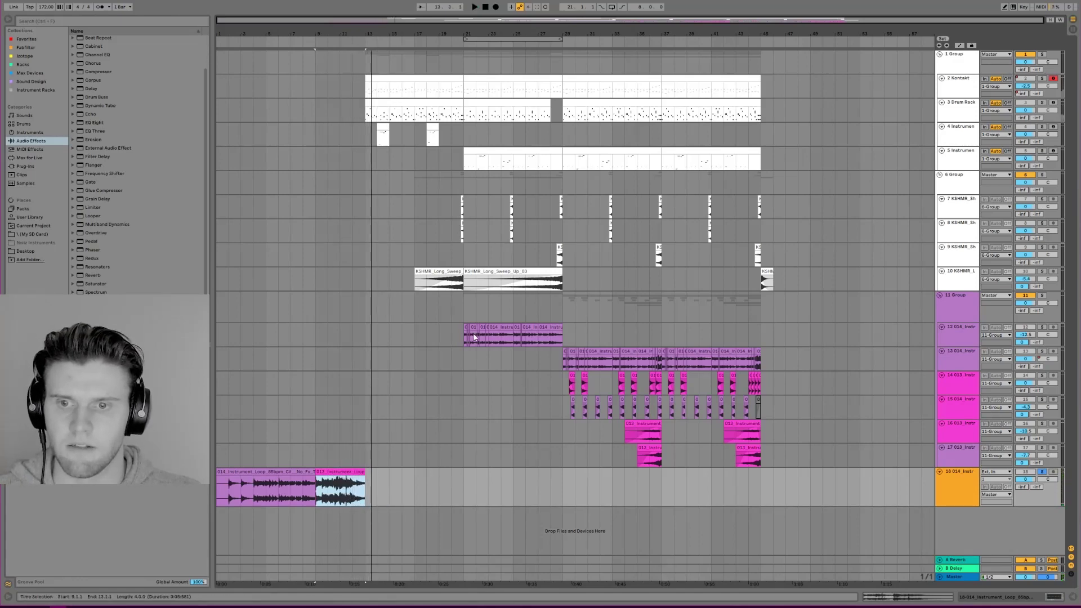
- Select bars 29 to 37 of the chopped loop on track 13 and enlarge that range for a detailed view
left_click(946, 318)
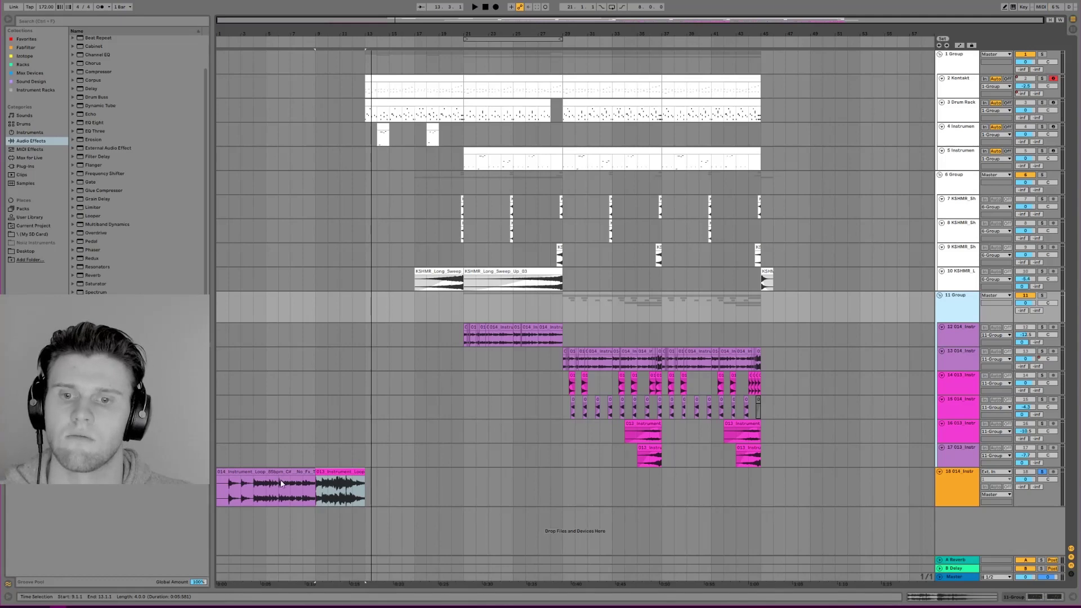
left_click(564, 361)
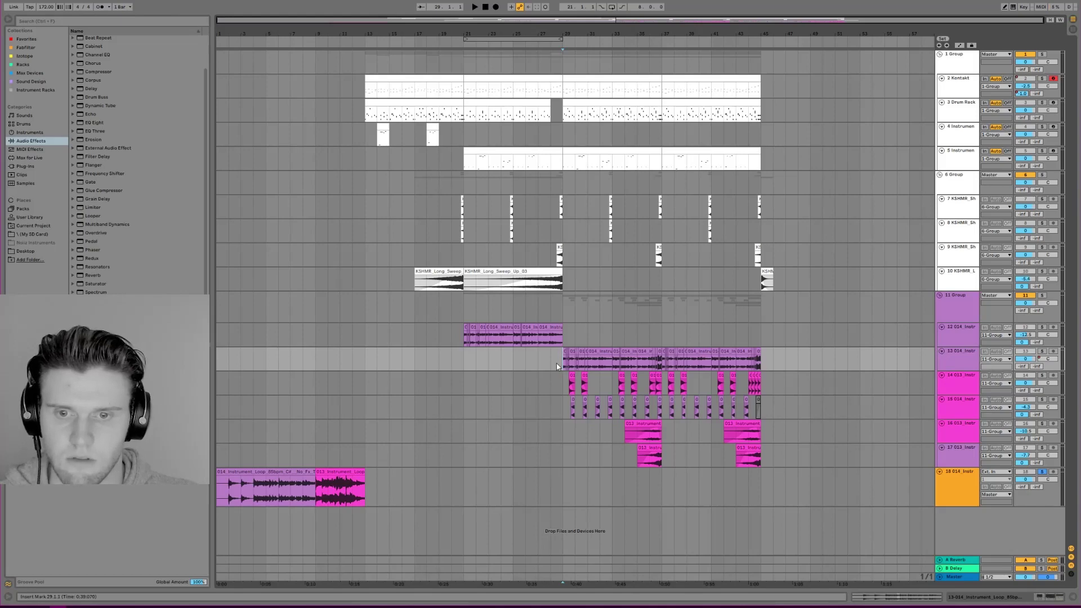
left_click_drag(561, 365, 657, 361)
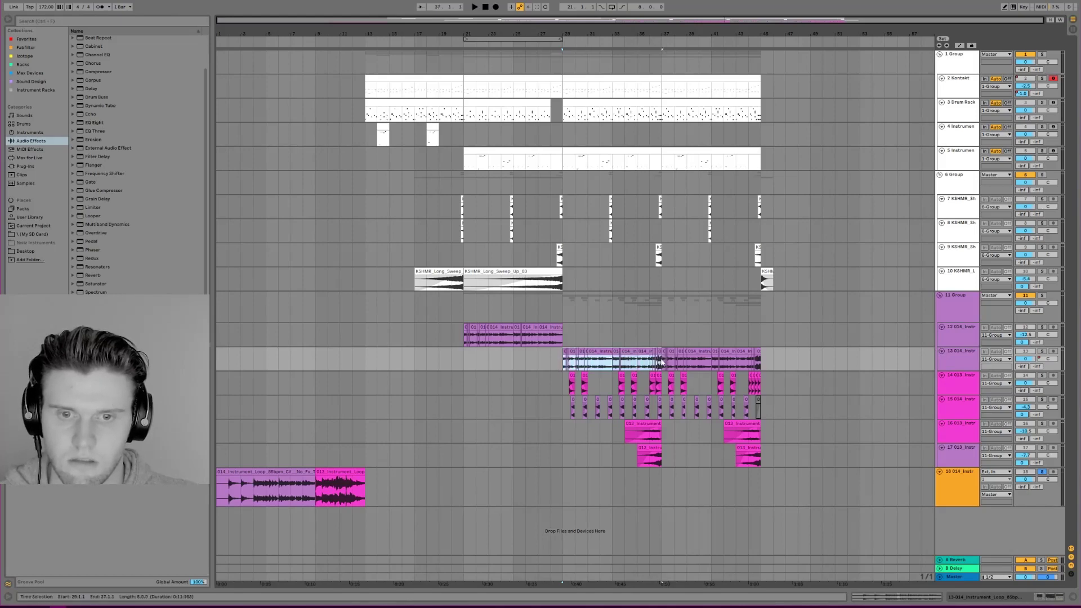
key("z")
scroll(468, 240, "down", 3)
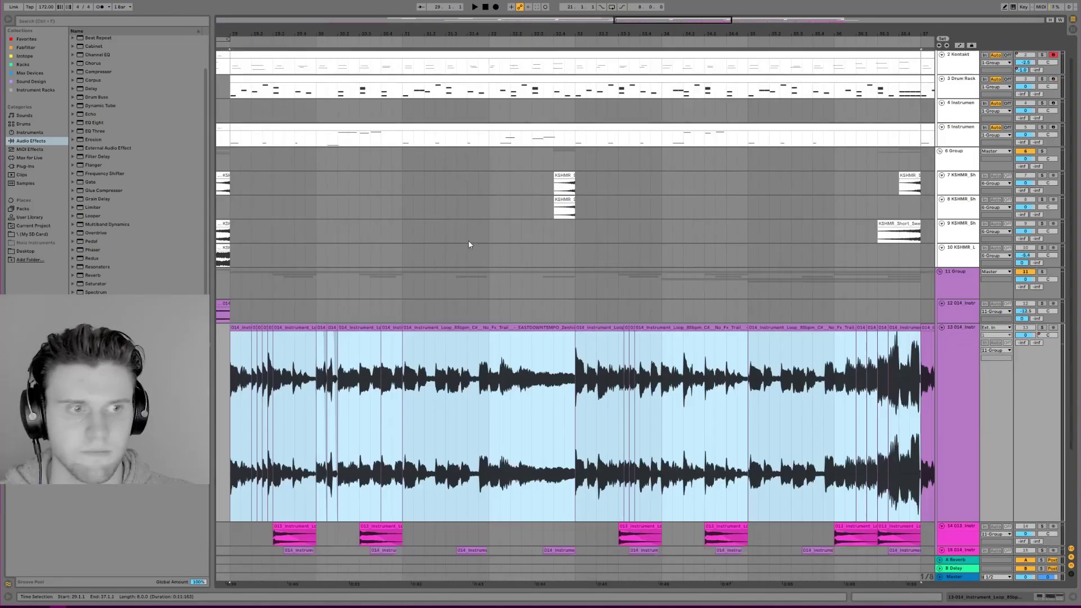
scroll(468, 242, "down", 1)
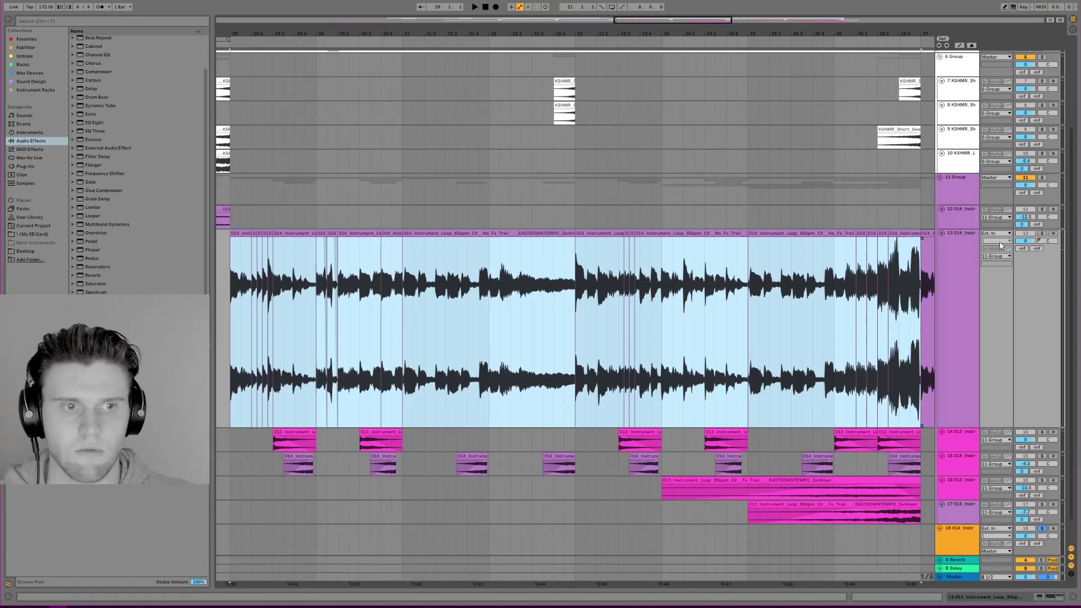
- Show track 13's effect chain, solo the track and play its chopped clips from bar 29
left_click(973, 265)
left_click(1044, 602)
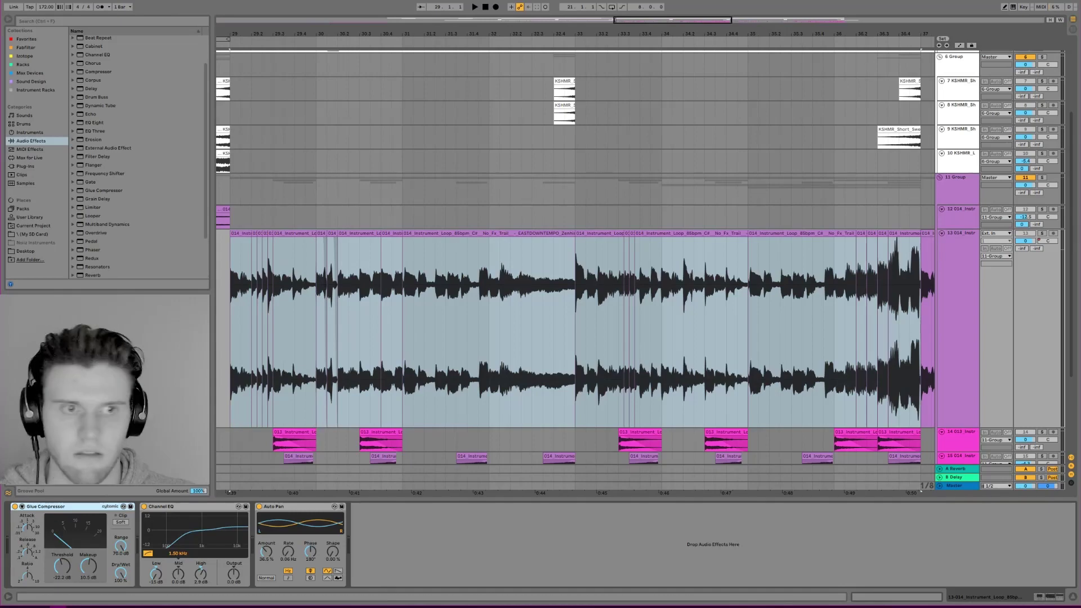
left_click(1041, 234)
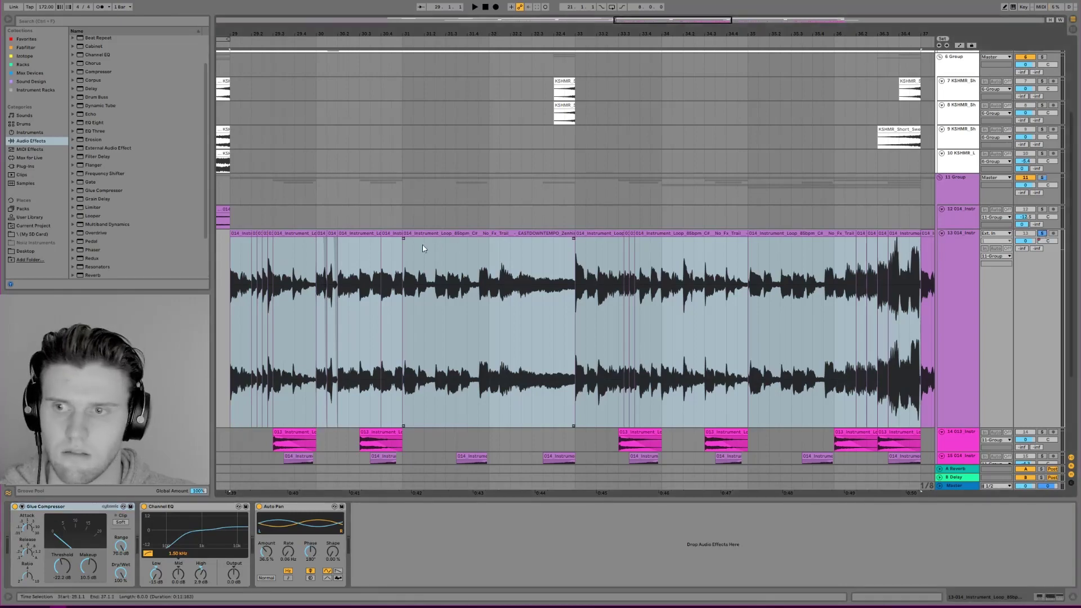
left_click(238, 233)
key("space")
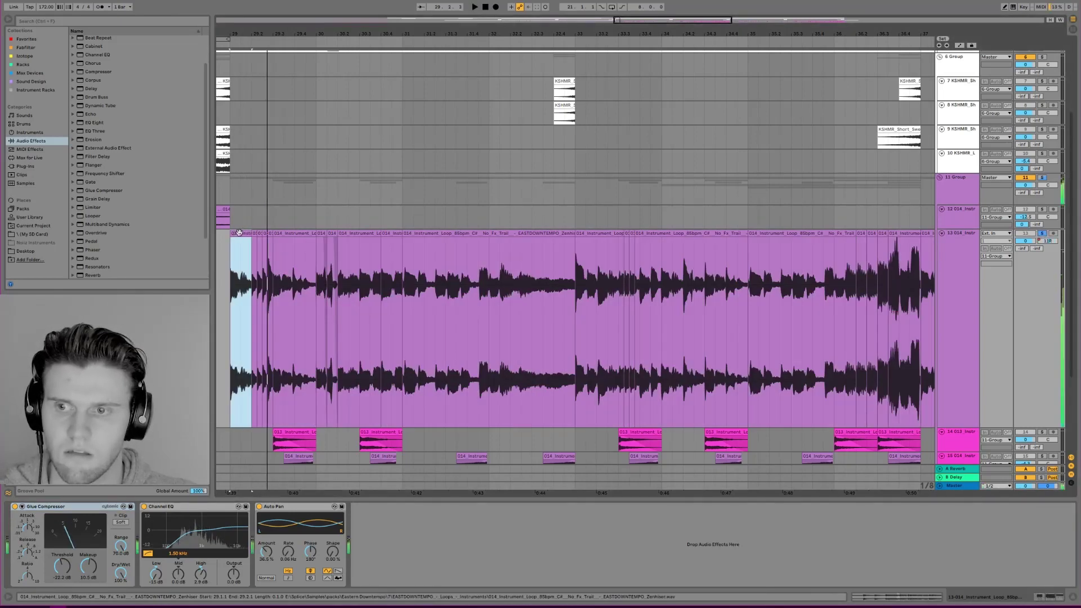
- Examine the waveforms of the four short clips between 29.2.1 and 29.3.1 on track 13
left_click(253, 234)
left_click(272, 255, "shift")
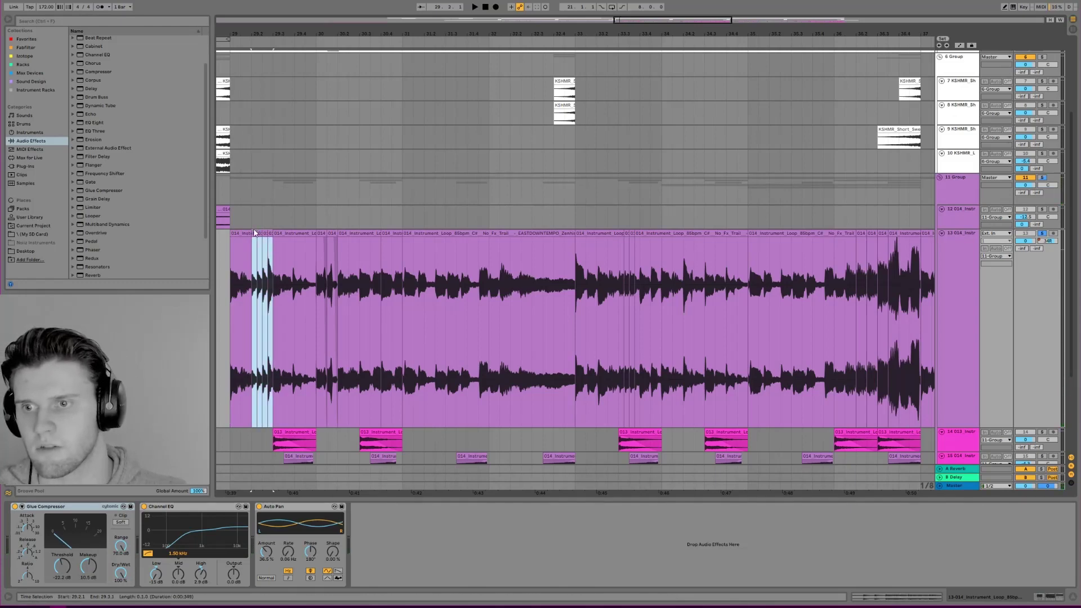
double_click(254, 232)
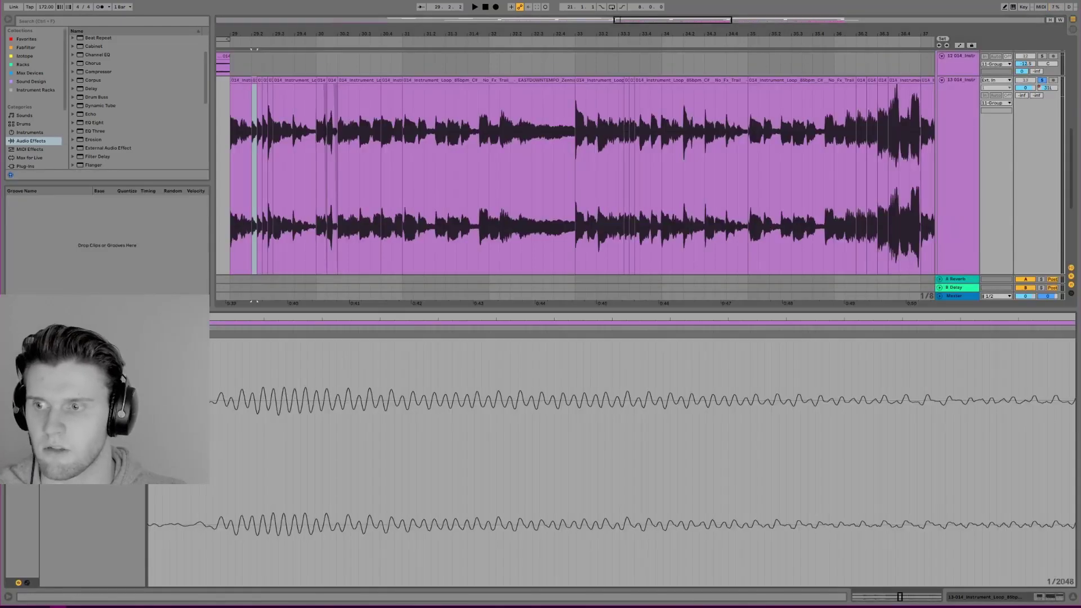
left_click(260, 80)
left_click(264, 79)
left_click(270, 79)
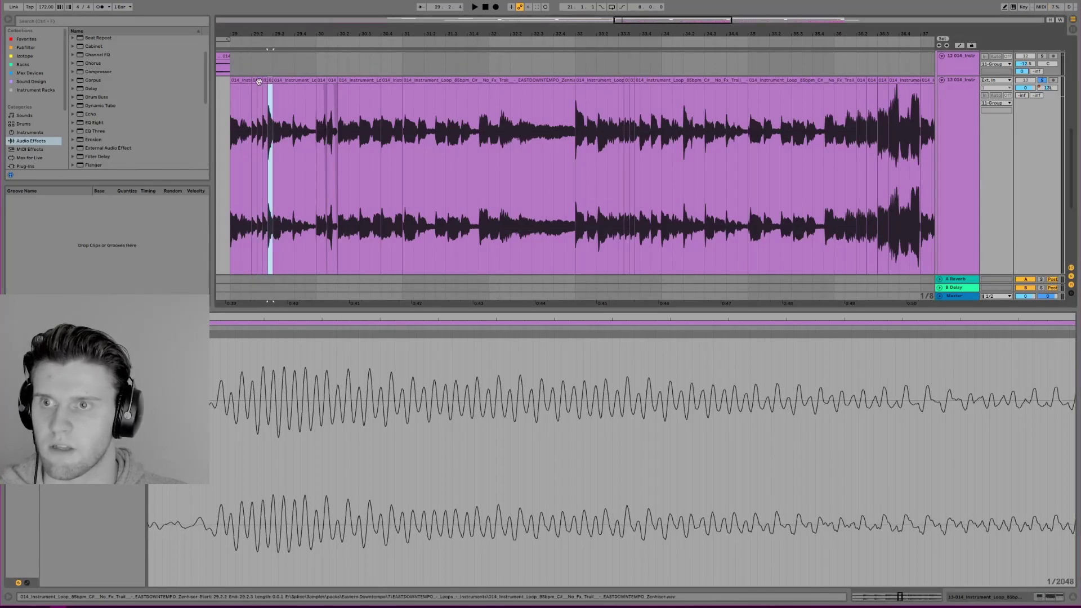
left_click(259, 79)
left_click(253, 80)
left_click(260, 81)
left_click(270, 83)
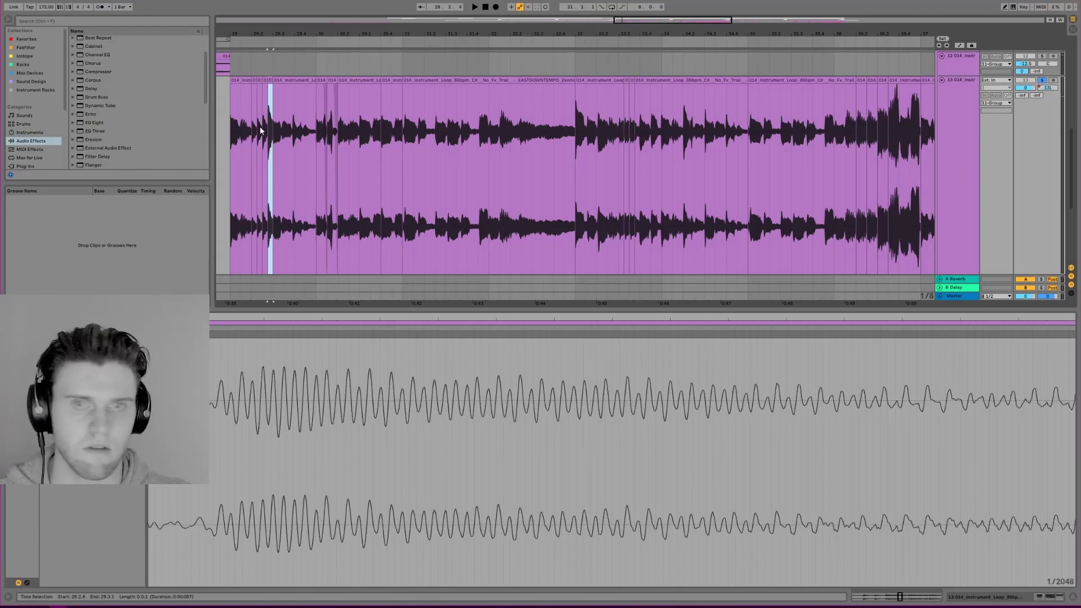
- Select the four short clips from 29.2.1 to 29.3.1 on track 13 and display their track panning automation
mouse_move(252, 130)
left_mouse_down()
mouse_move(284, 130)
mouse_move(273, 129)
left_mouse_up()
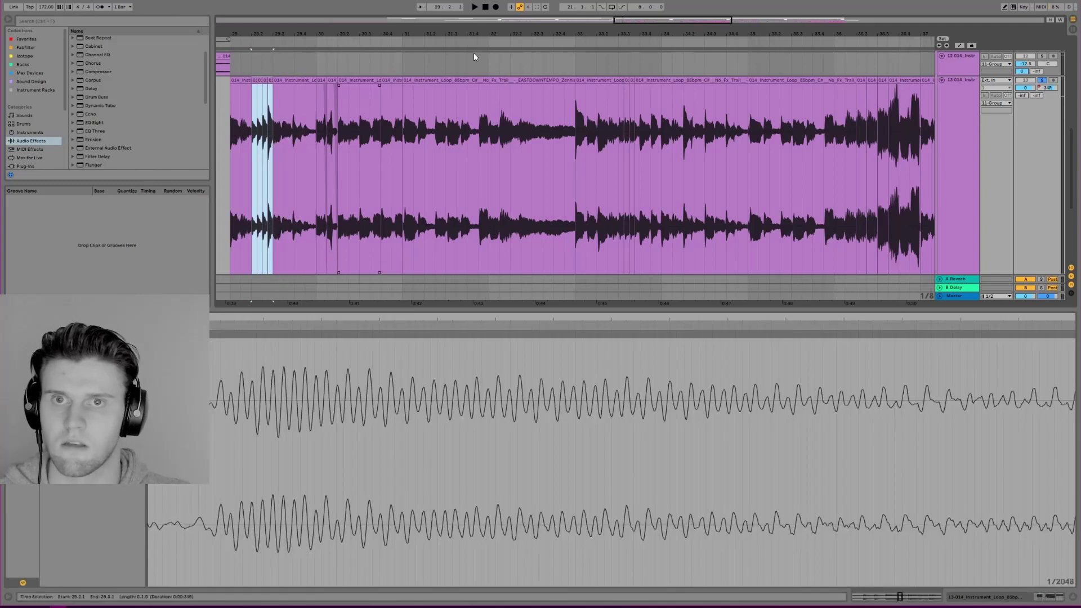
left_click_drag(648, 24, 750, 110)
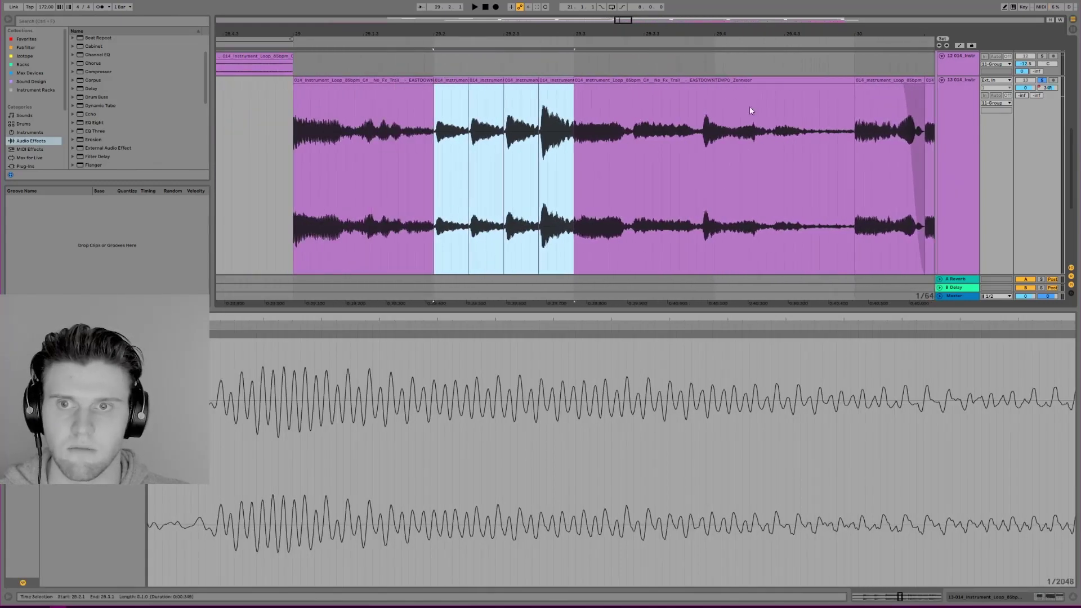
left_click(1019, 600)
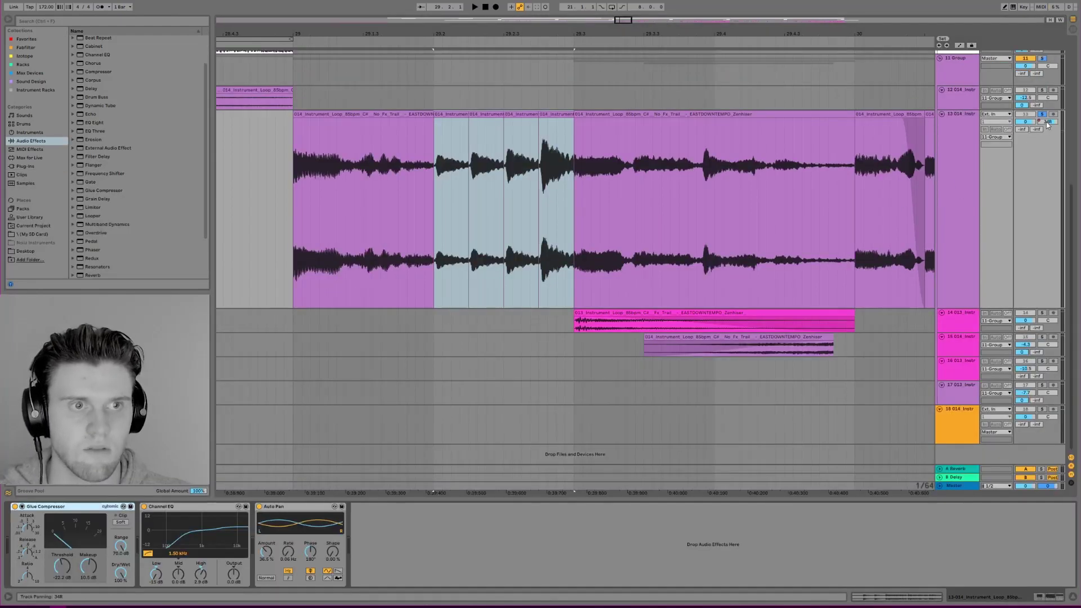
key("a")
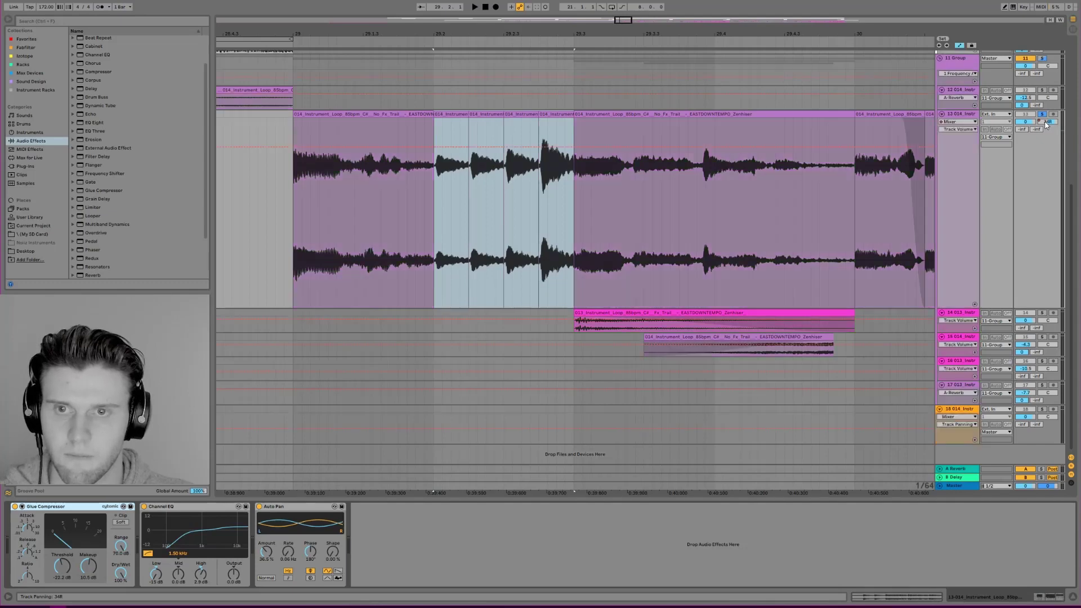
left_click(1049, 122)
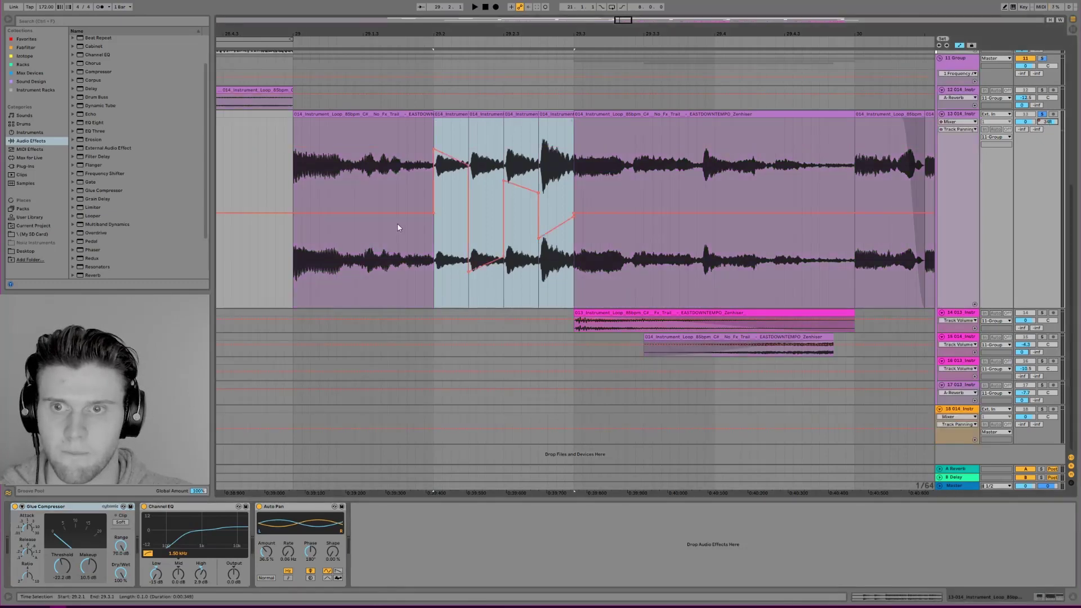
- Listen to the panning-automated clips on track 13, playing from 29.2.1 and from bar 29
left_click(433, 137)
key("space")
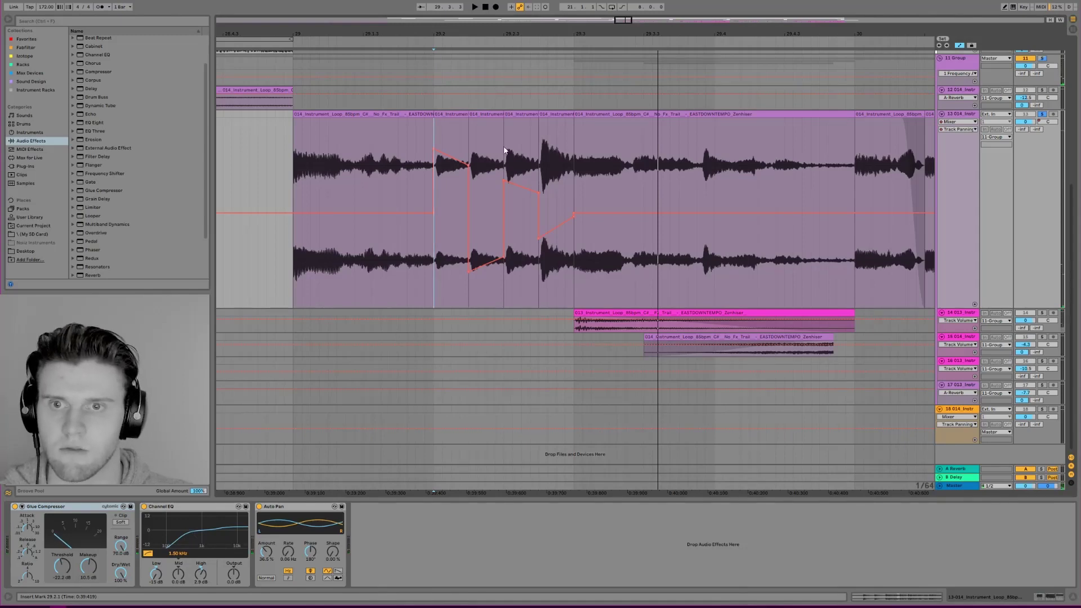
left_click_drag(620, 18, 618, 5)
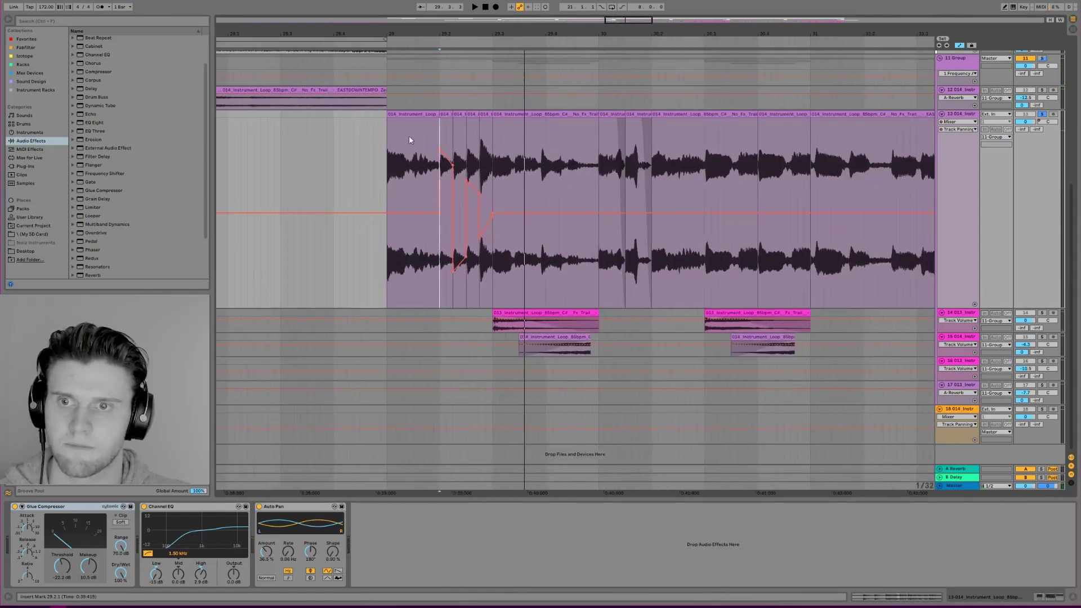
left_click(388, 155)
key("space")
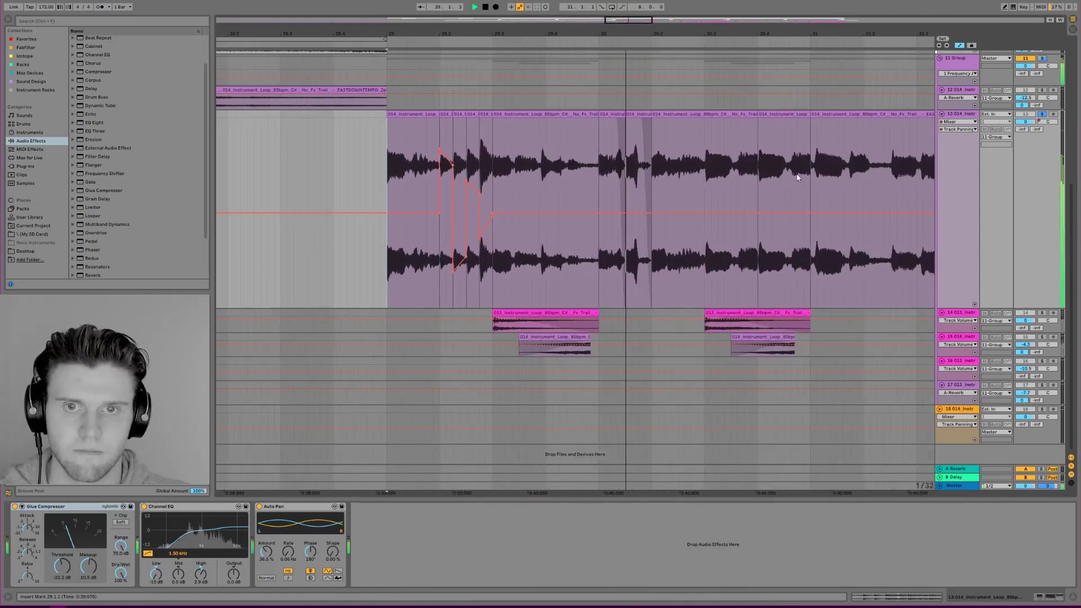
- Select the two faded clips from 30.1.1 to 30.2.1, open the first one's waveform and play from there
left_click(613, 116)
key("space")
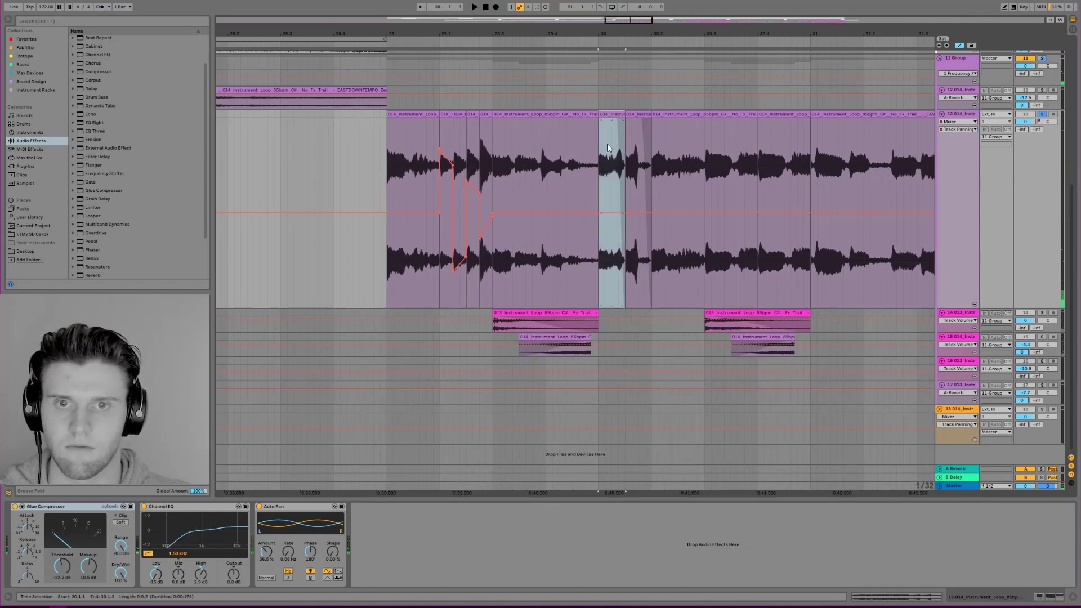
left_click_drag(599, 150, 652, 151)
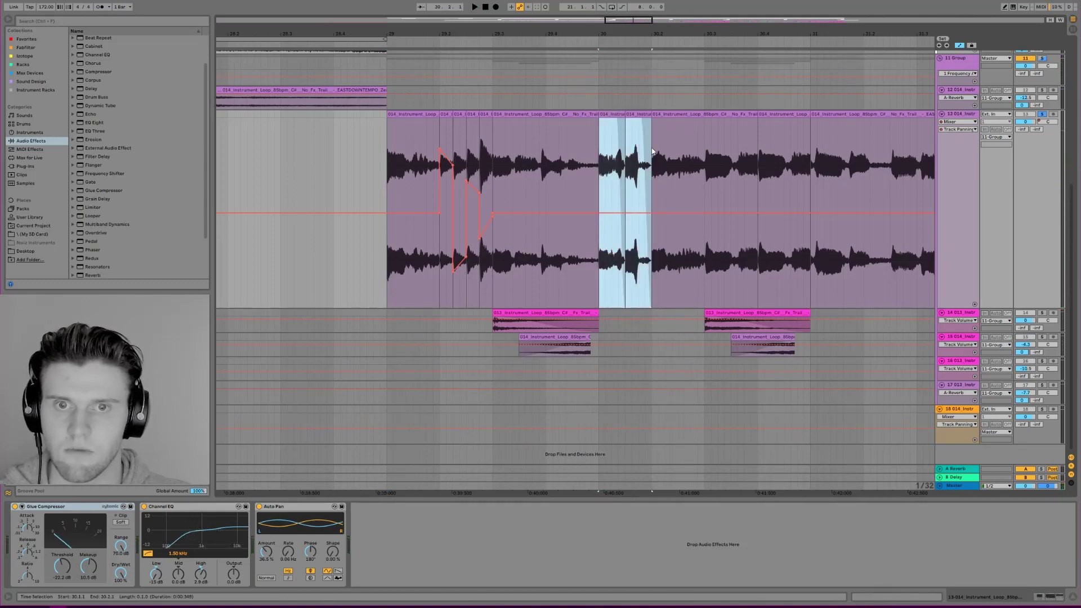
double_click(603, 114)
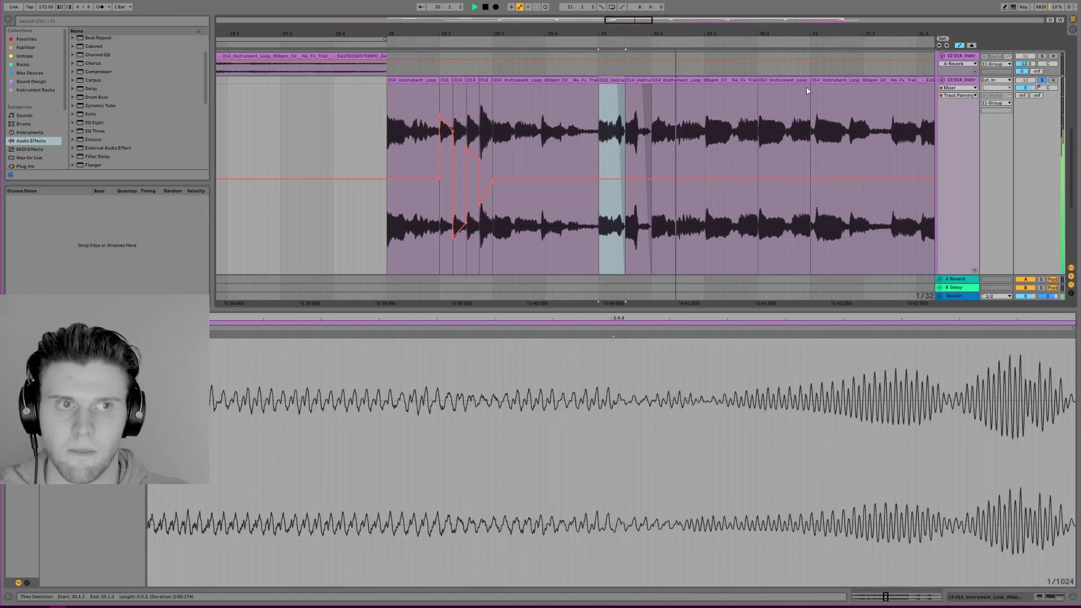
key("space")
- Hide the automation and clip waveform, and listen to track 13 from 30.4.1, 30.3.1 and 29.1.1 with the full section in view
left_click_drag(622, 17, 702, 24)
left_click(530, 128)
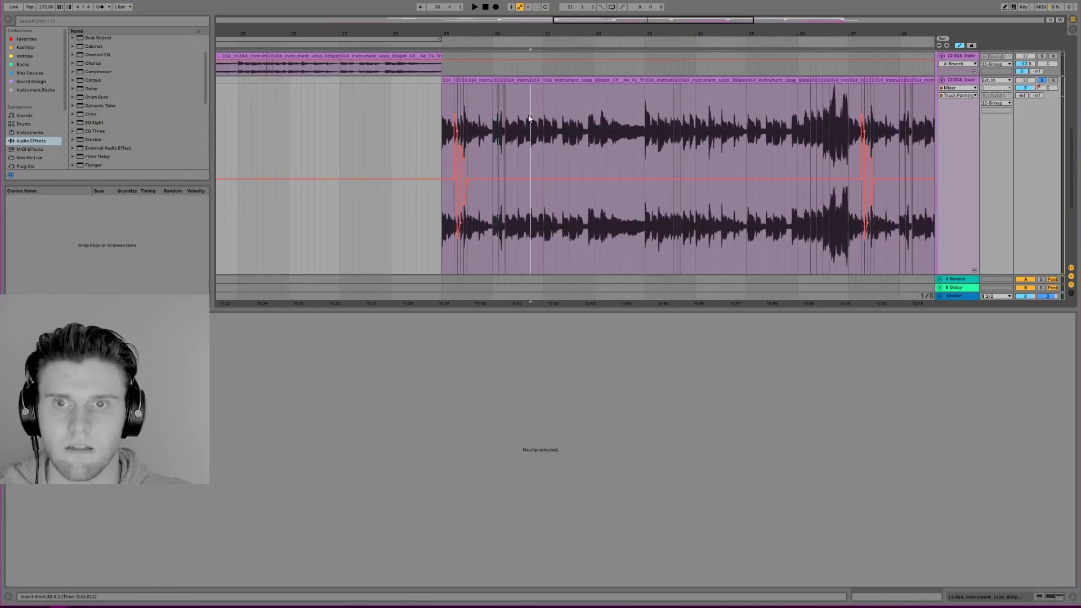
key("a")
key("space")
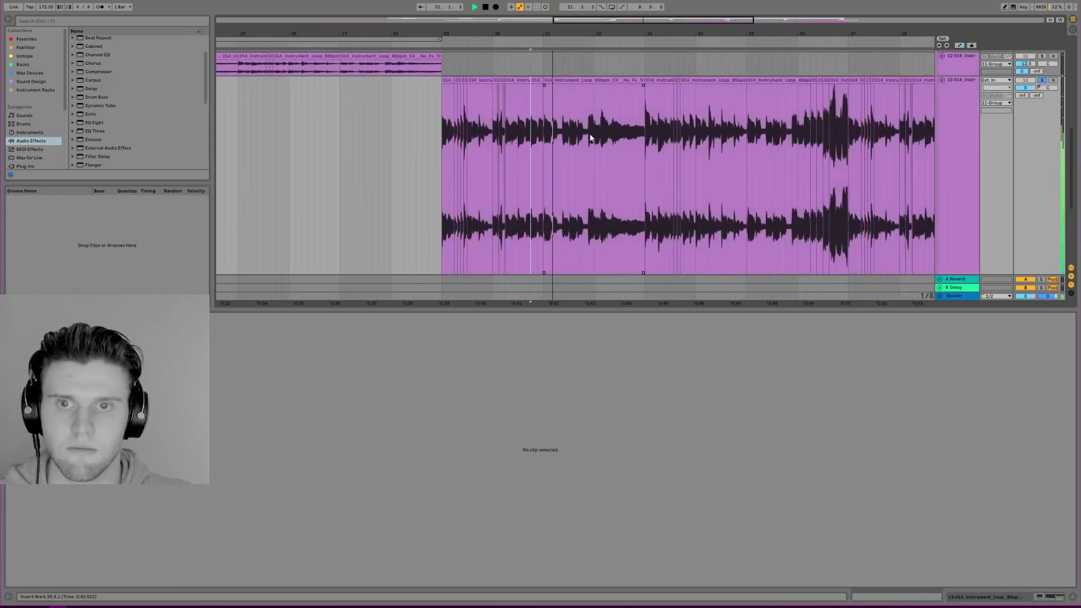
left_click(516, 135)
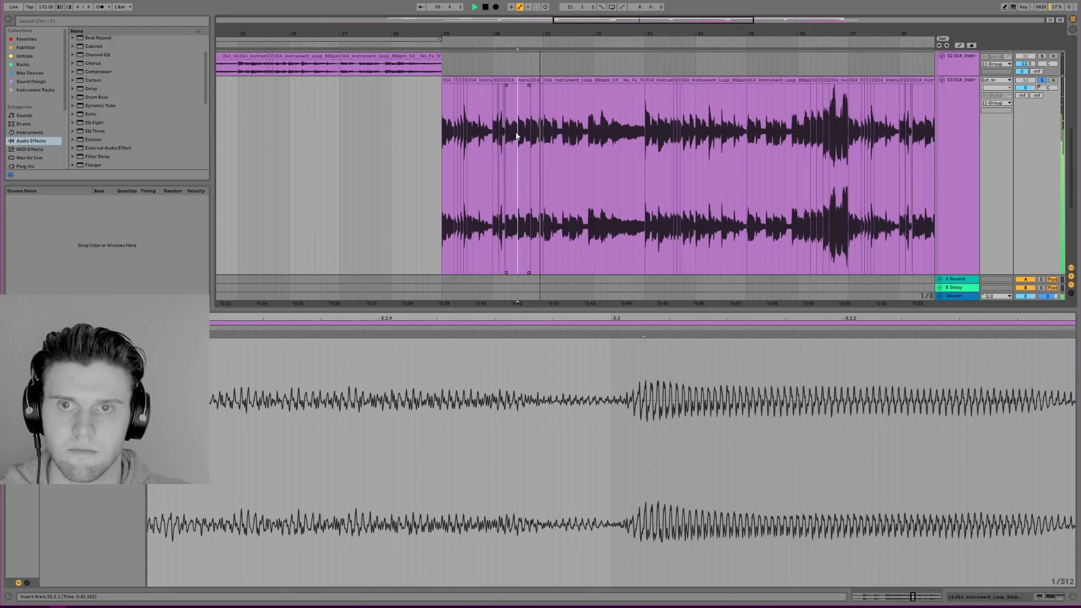
left_click(449, 128)
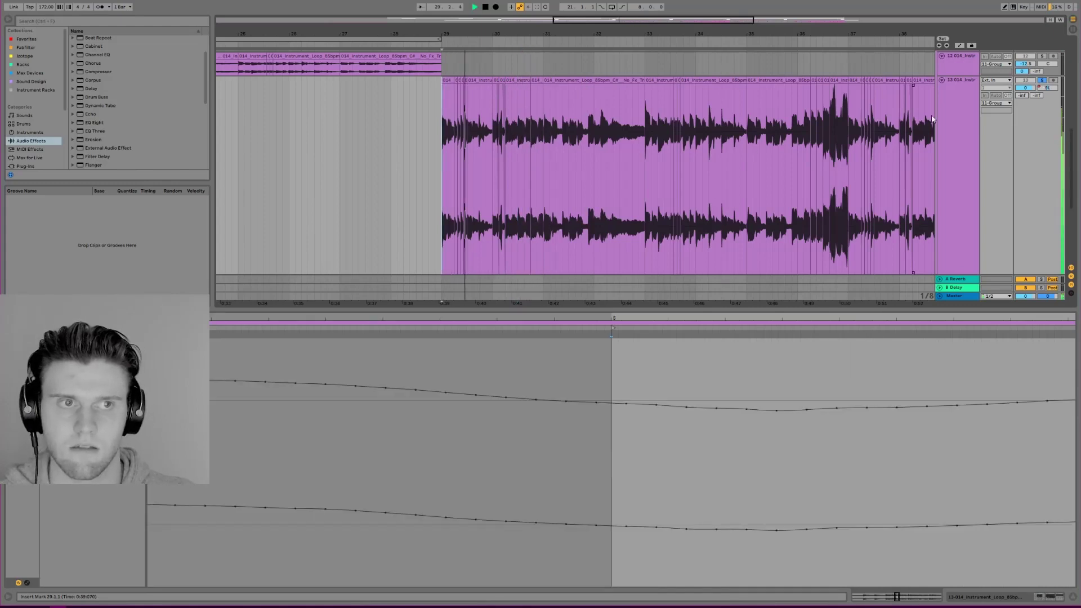
left_click(1071, 597)
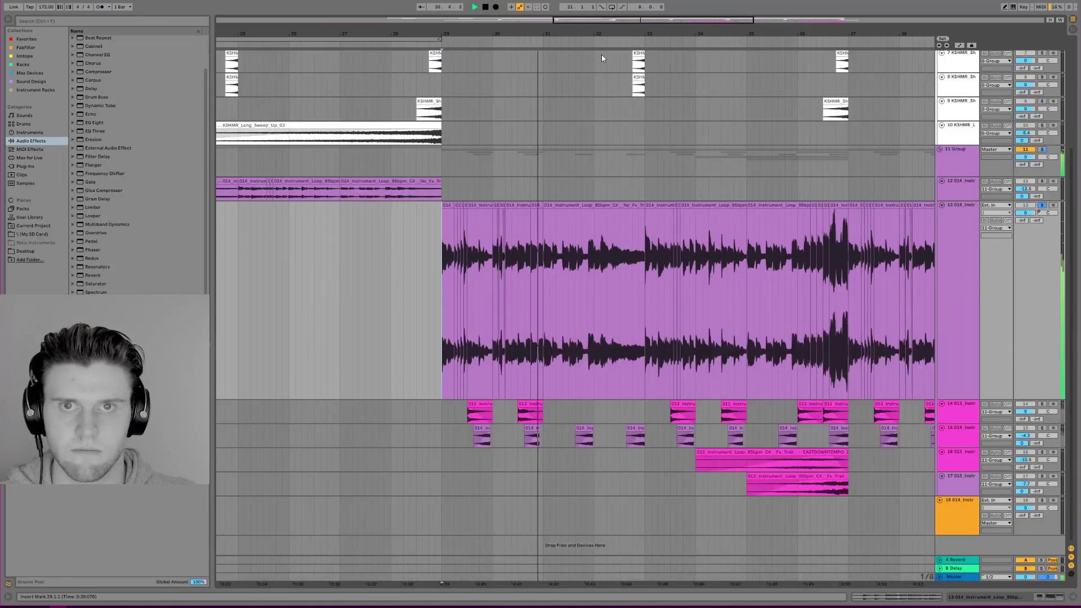
left_click_drag(624, 21, 623, 19)
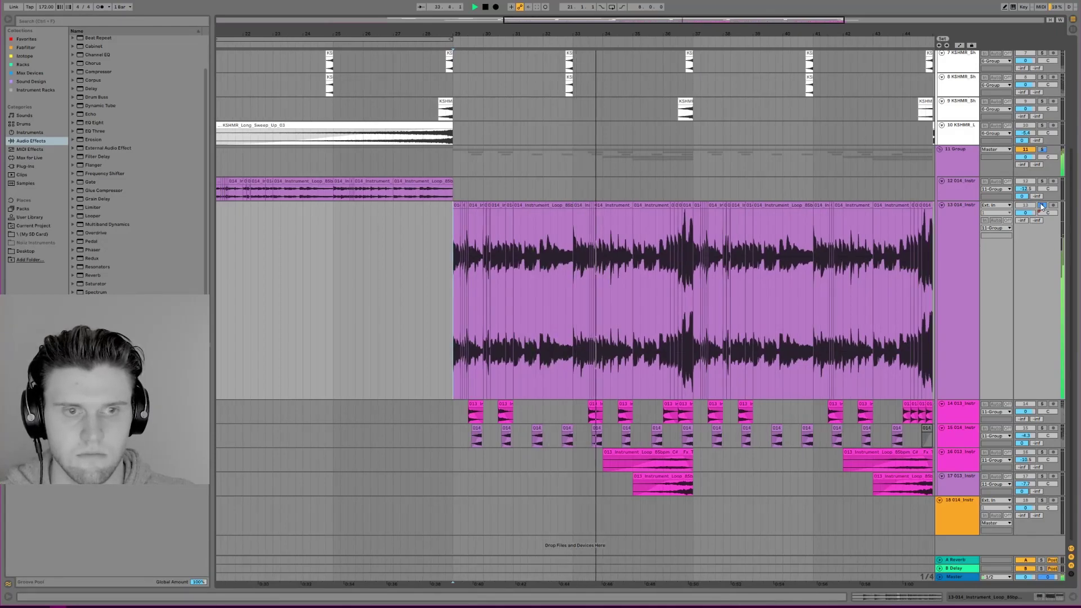
- Listen to the chopped clips on track 13 leading into bar 37, playing from 36.1.3
left_click_drag(346, 34, 336, 14)
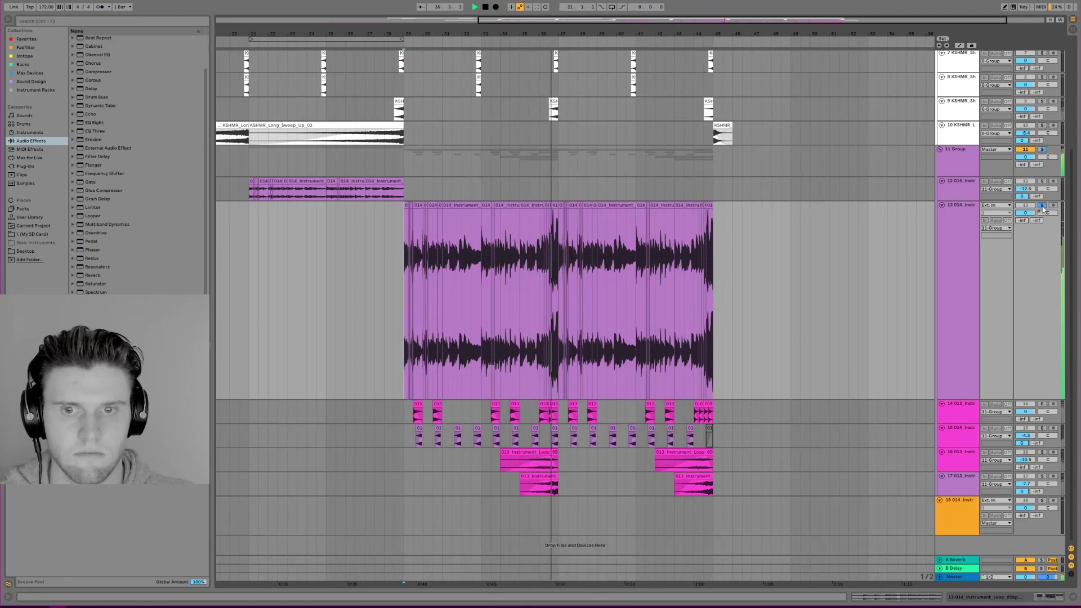
key("space")
left_click_drag(547, 25, 704, 270)
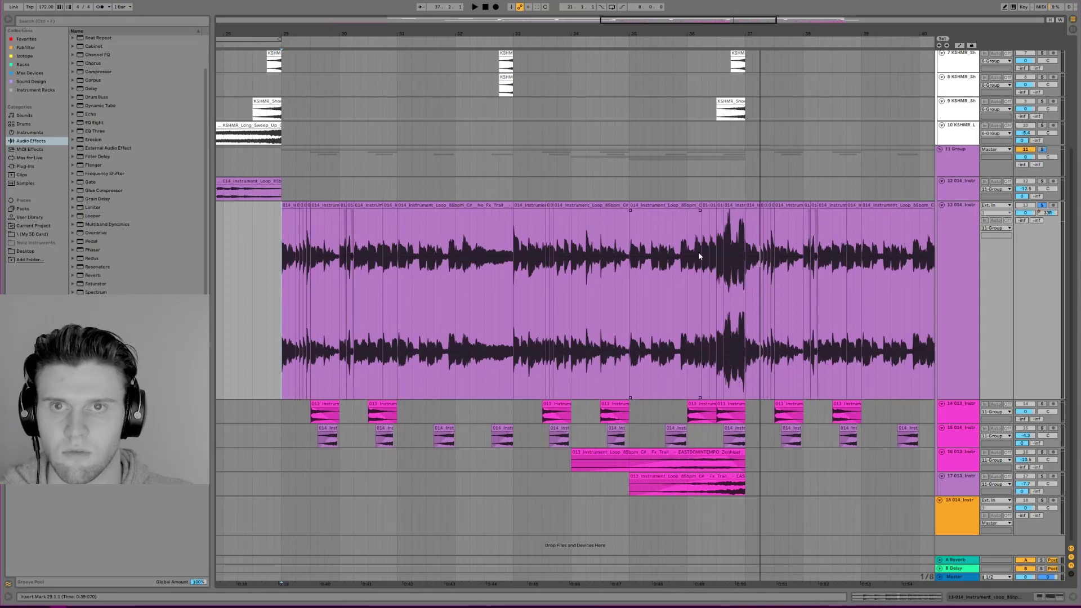
left_click(701, 271)
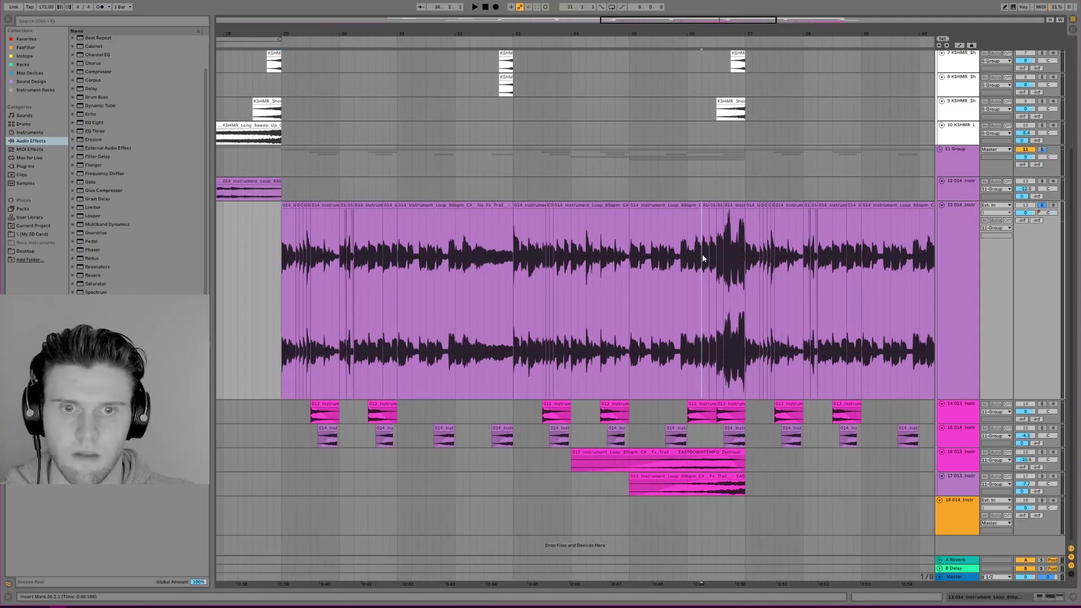
left_click(693, 257)
key("space")
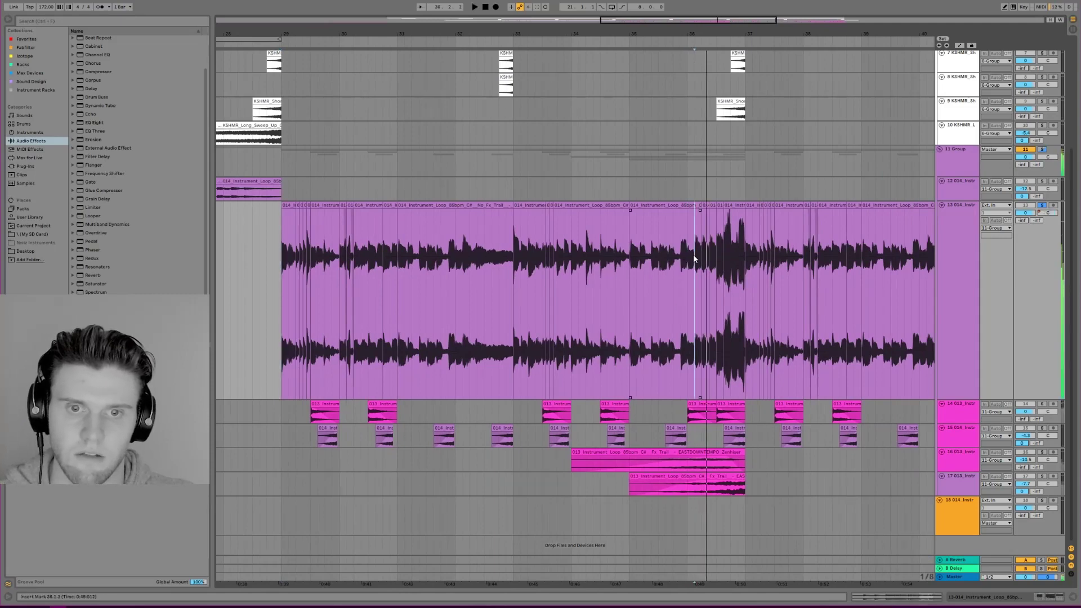
key("space")
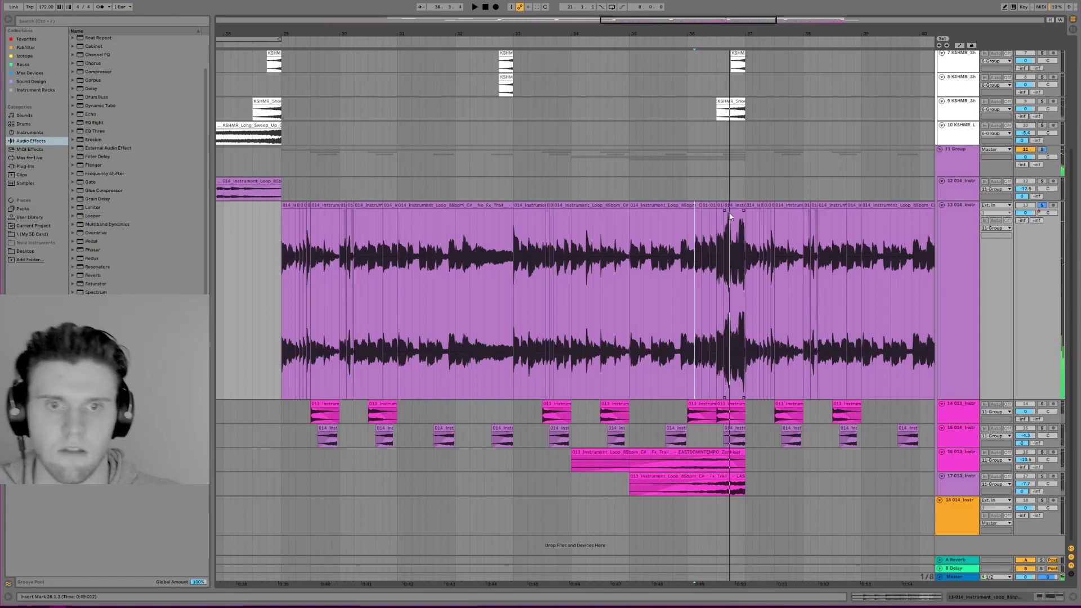
- Select the loud clip ending at bar 37 on track 13 and unsolo the track
left_click(730, 206)
left_click_drag(633, 20, 633, 5)
left_click(1041, 206)
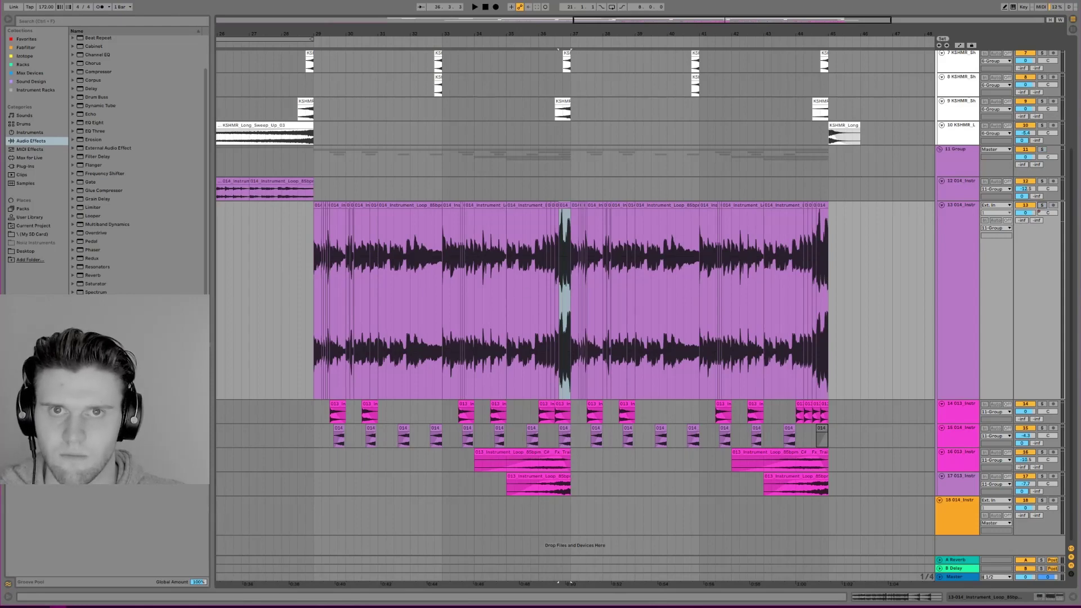
- Shrink track 13's height to well under half and select track 14
left_click_drag(422, 34, 422, 24)
left_click(335, 241)
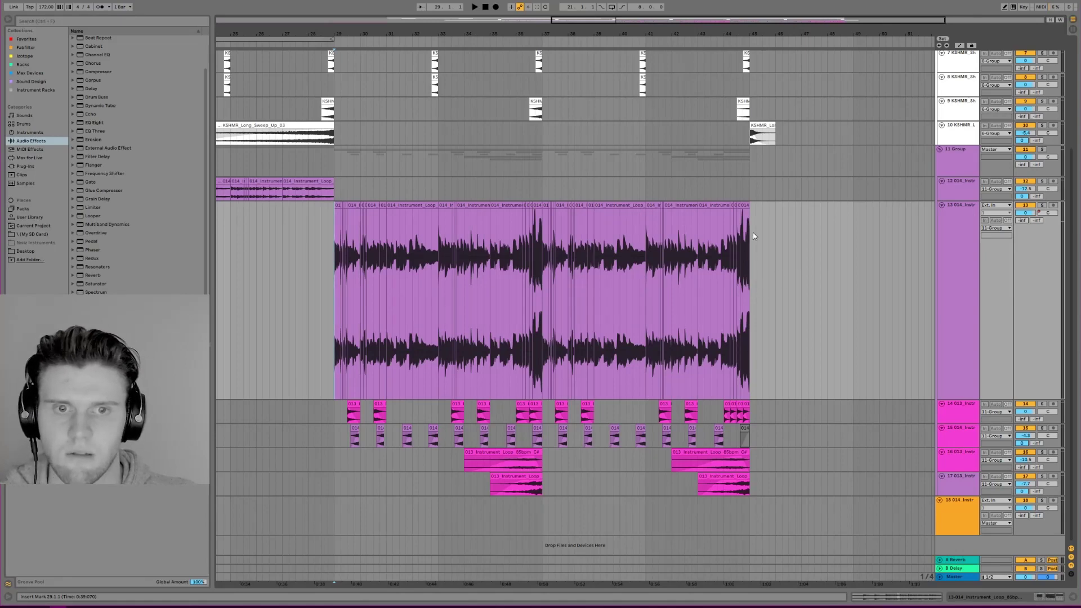
left_click(954, 247)
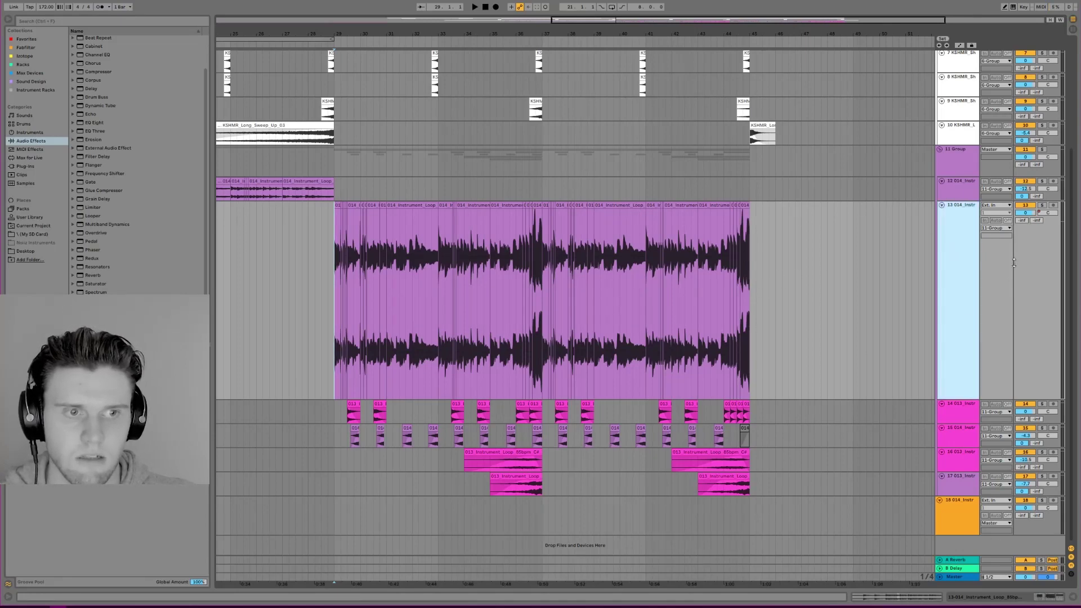
left_click_drag(960, 390, 952, 276)
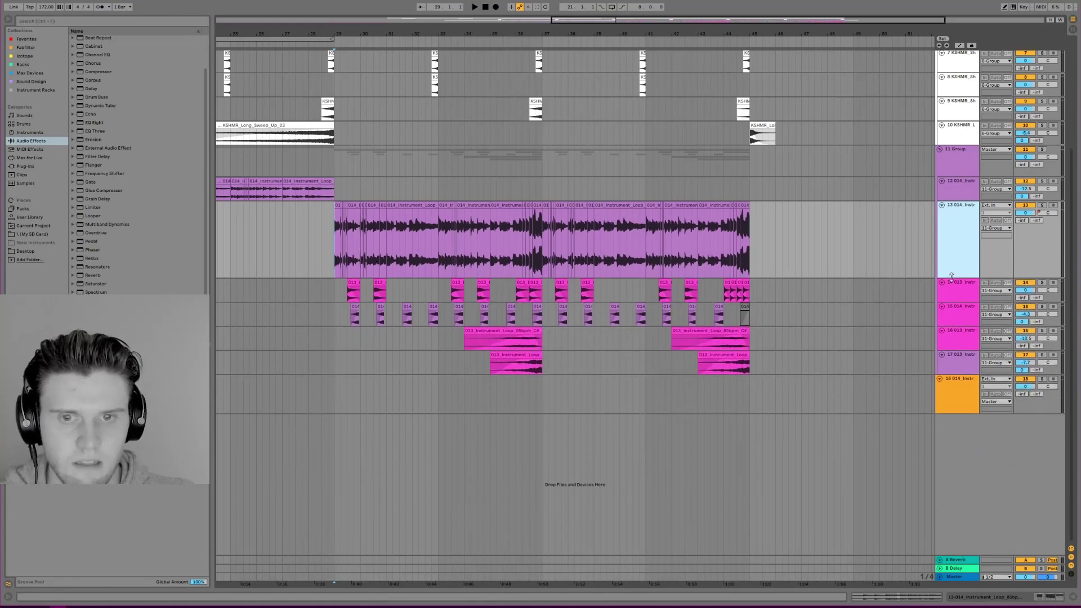
left_click(954, 296)
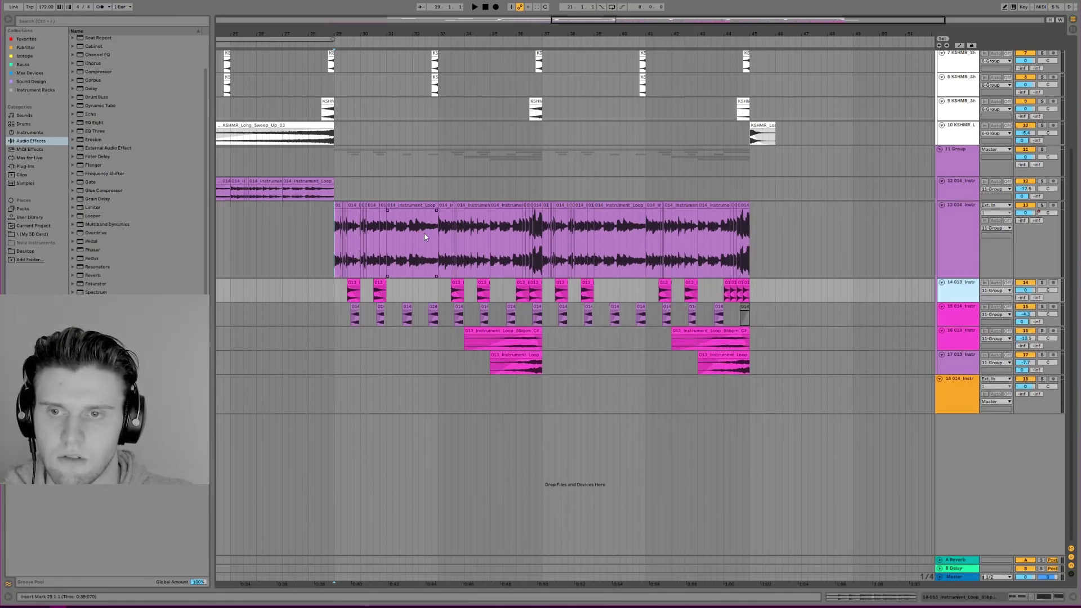
- Solo track 13 and listen to it from 32.1.1
left_click_drag(425, 248, 425, 244)
left_click(412, 241)
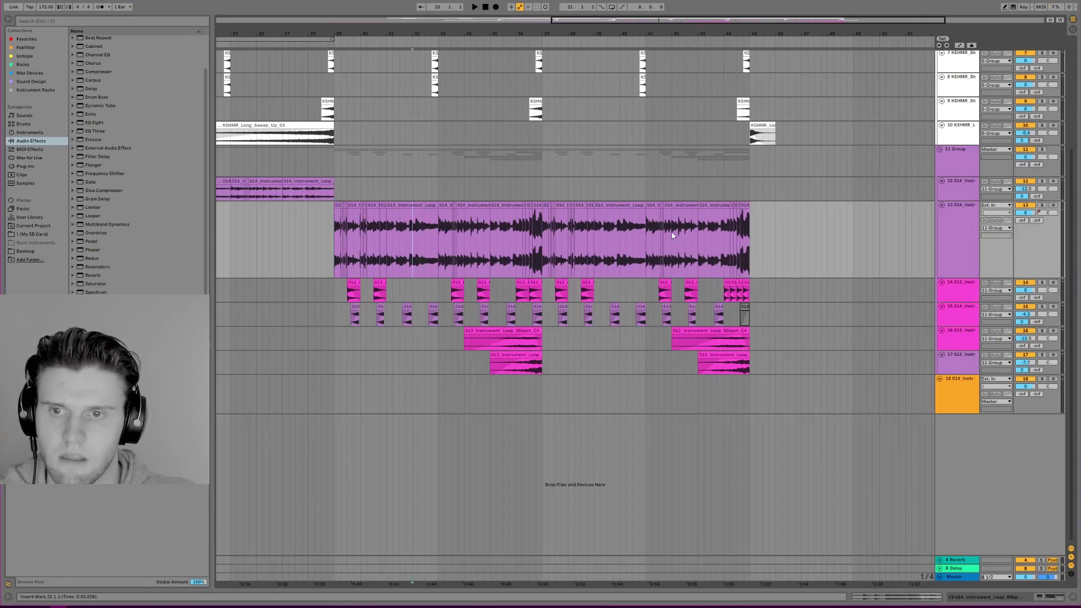
key("space")
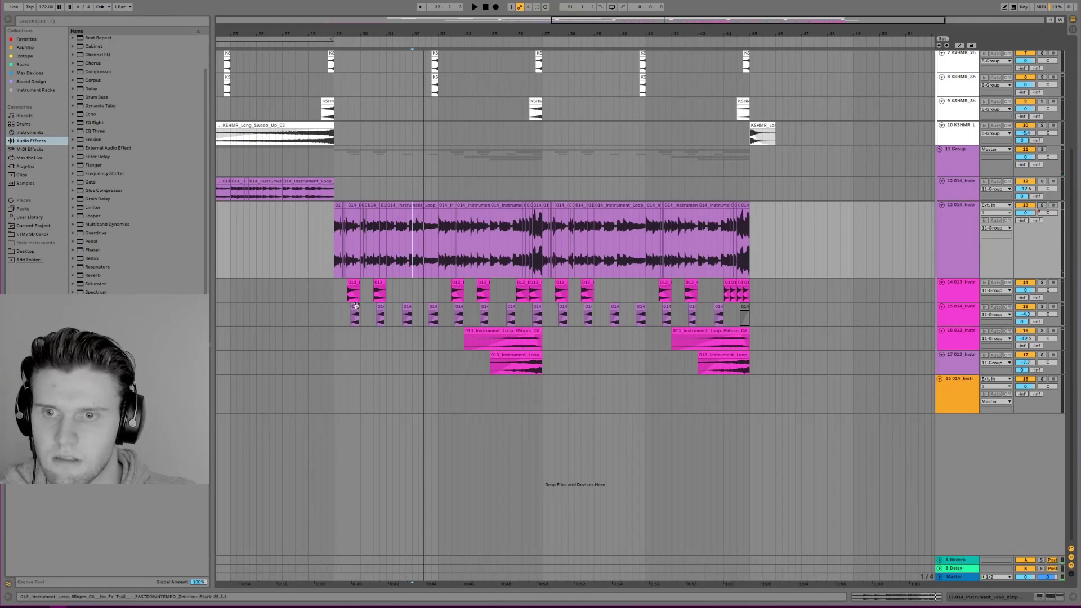
left_click(1041, 206)
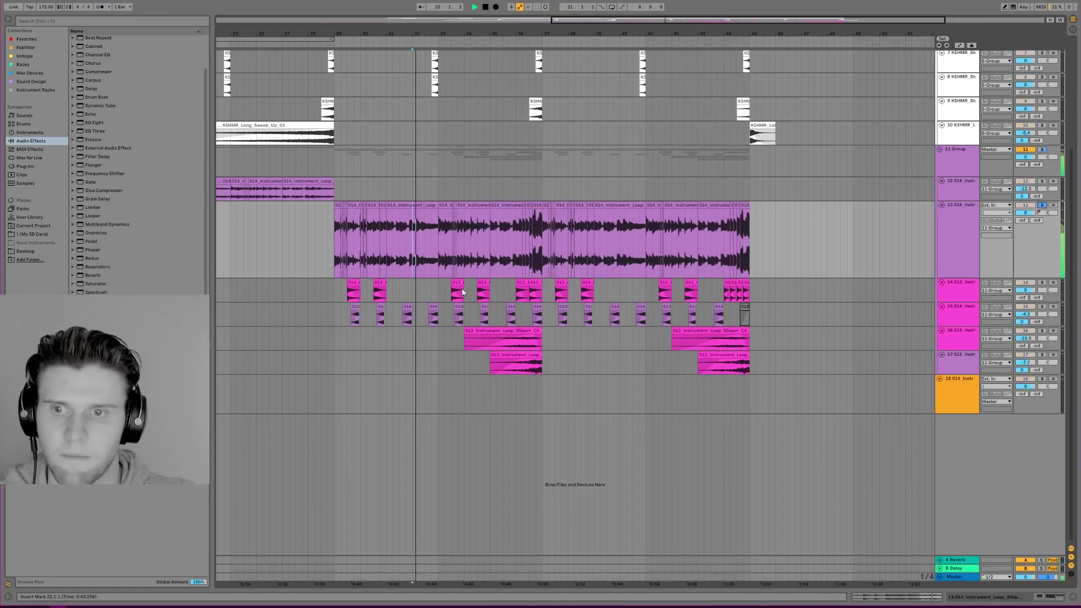
- Solo track 15 and inspect the waveforms of its short clips at 29.3.3, 31.3.3 and 32.3.3
left_click(355, 316)
left_click(1042, 307)
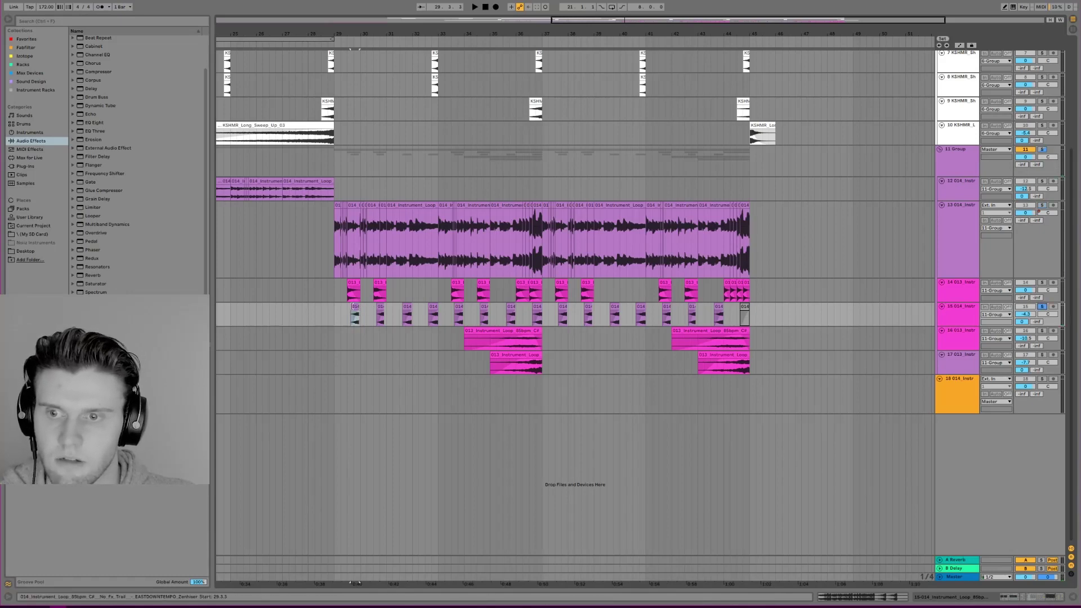
double_click(354, 315)
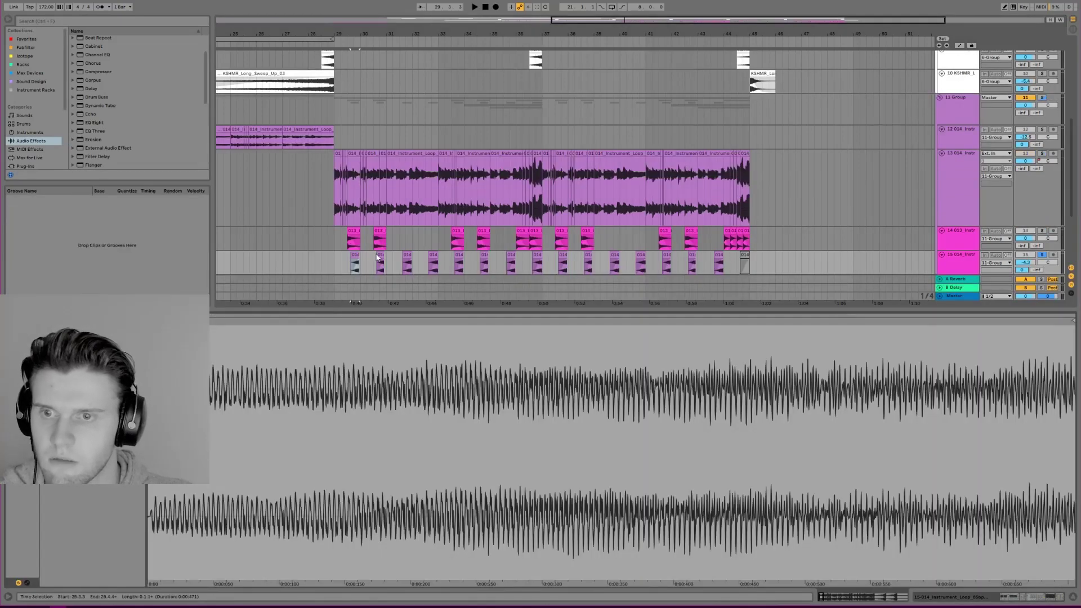
left_click(406, 260)
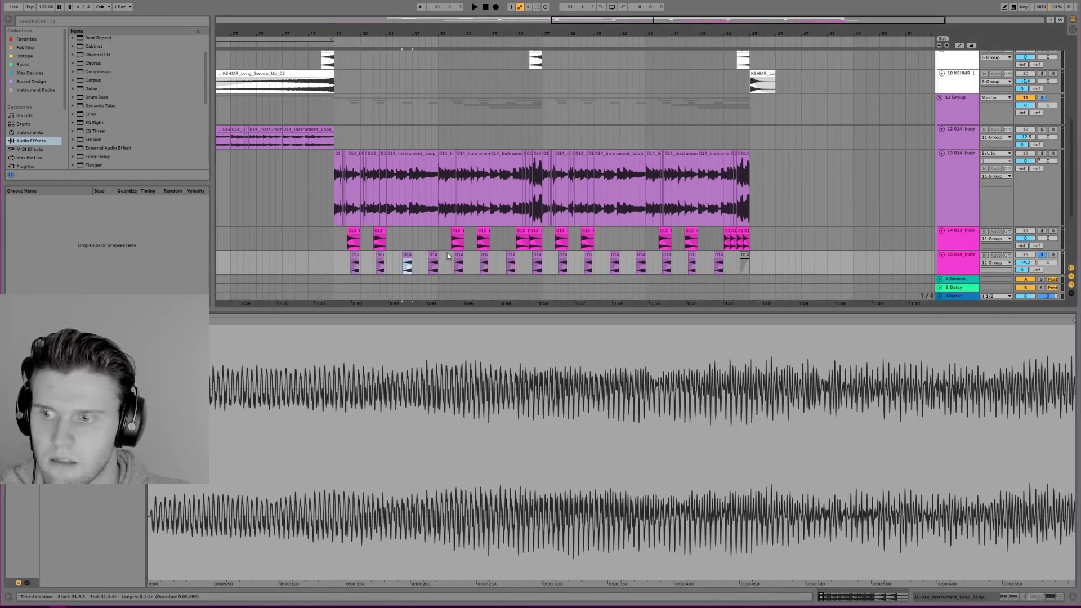
left_click(433, 260)
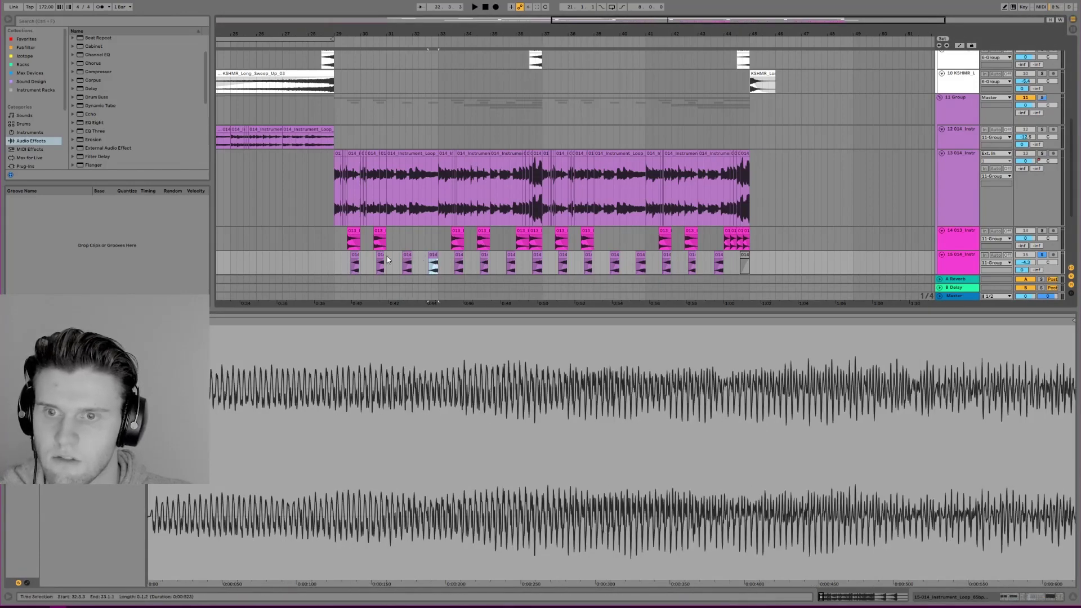
- Listen to track 15 from its first clip at 29.3.3, unsolo it during playback and hide the clip waveform
left_click(354, 262)
key("space")
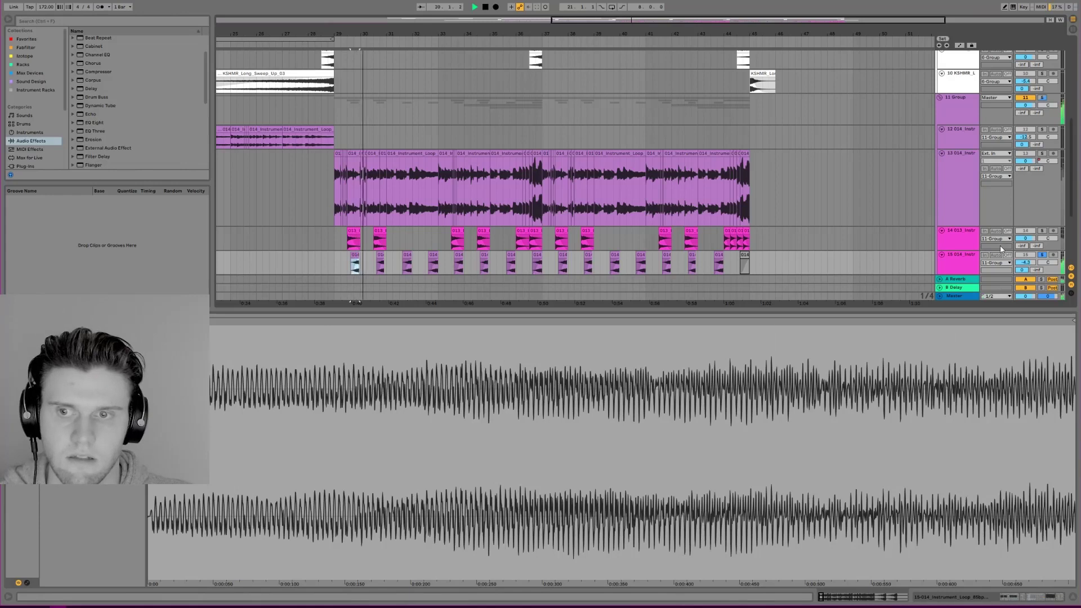
left_click(1042, 256)
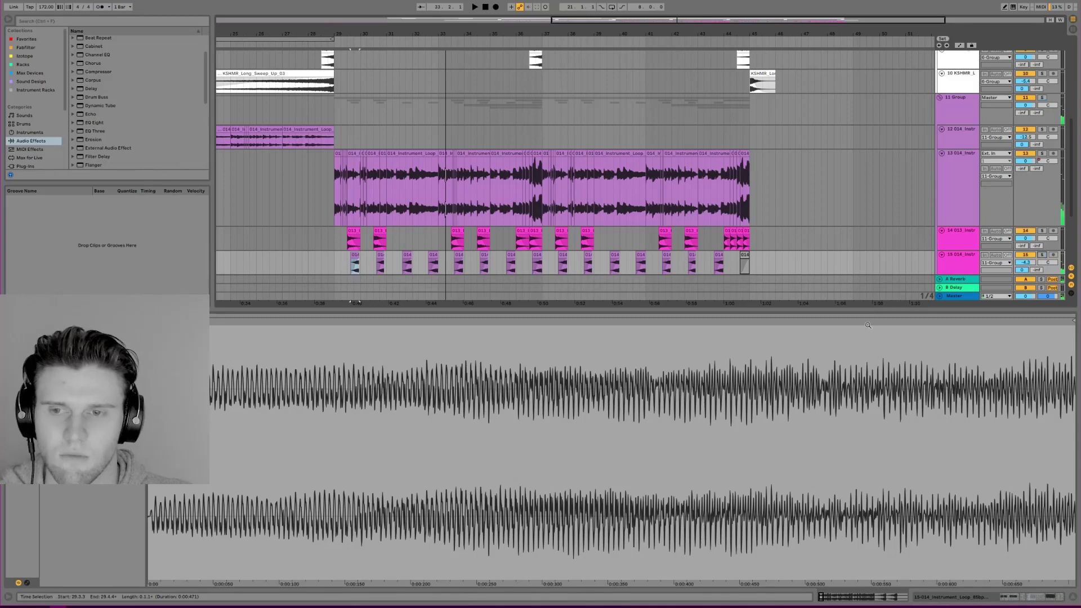
left_click(1074, 598)
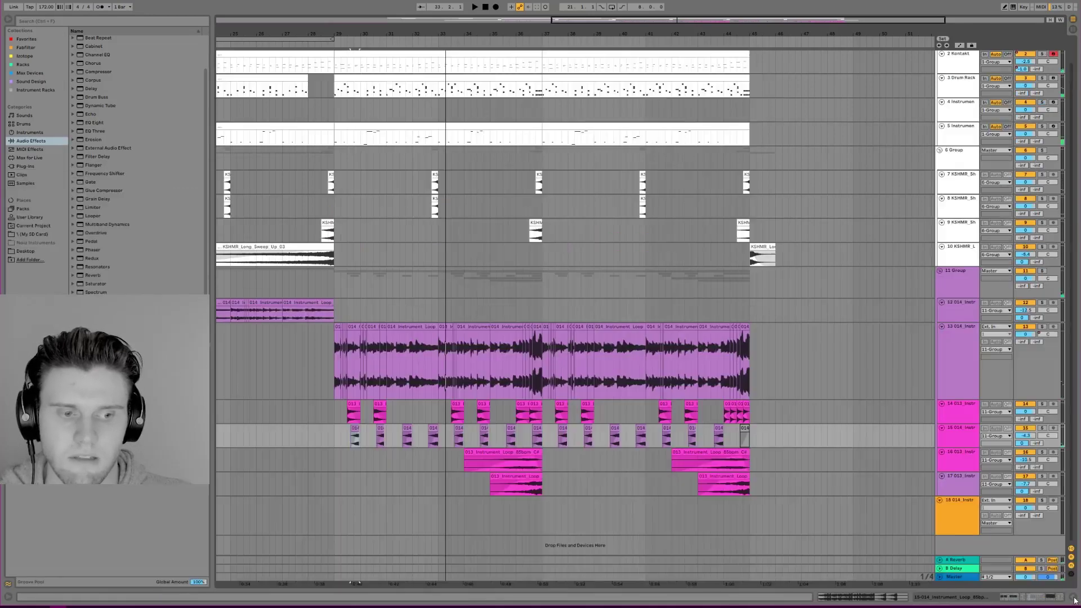
- Solo group 11 and listen to all its instrument tracks together from 29.1.1
left_click(335, 412)
key("space")
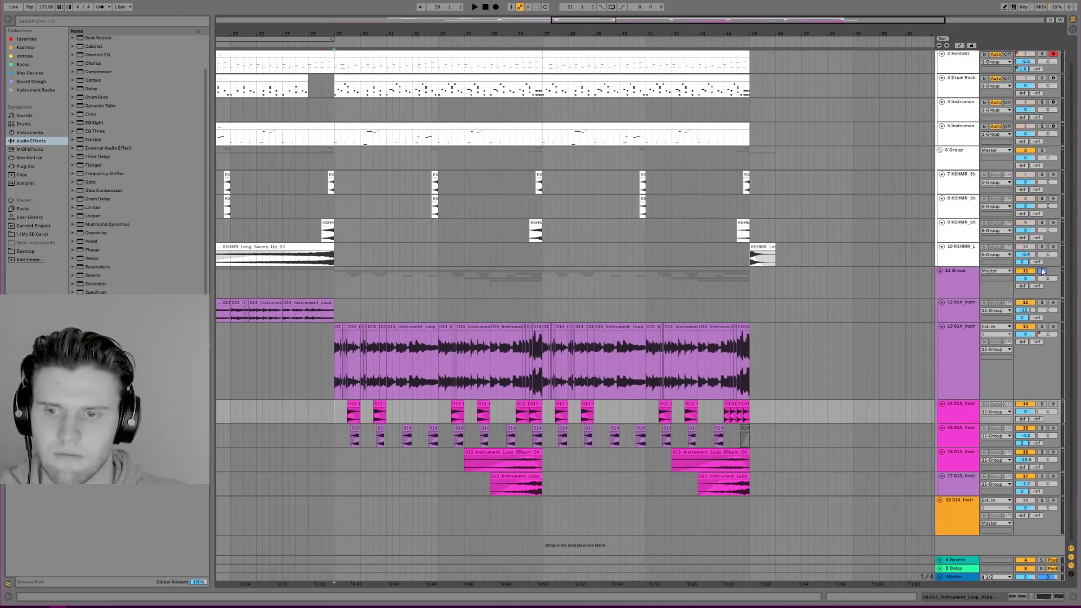
key("space")
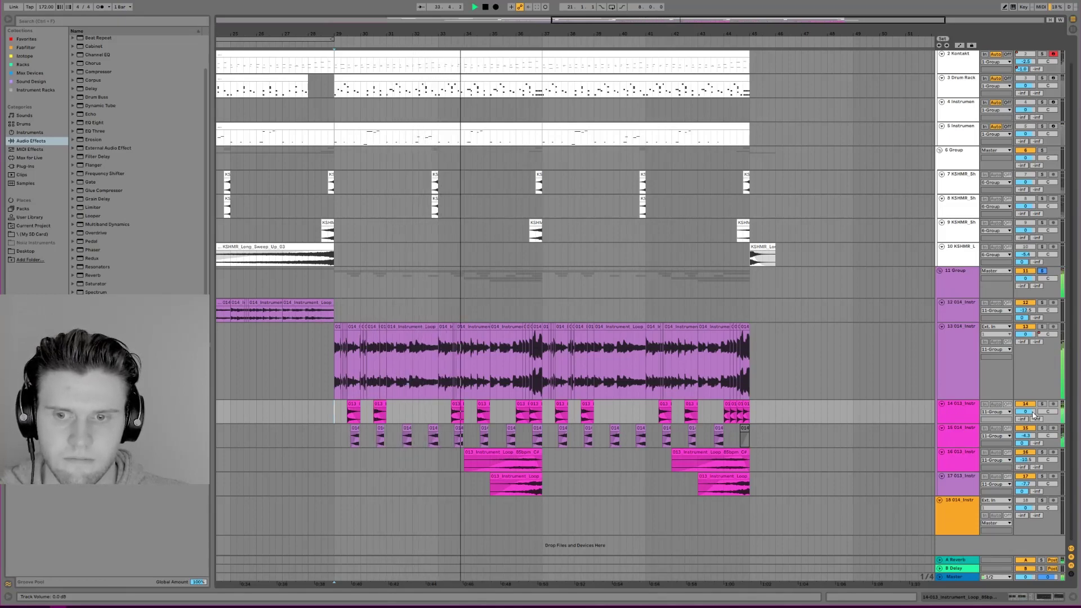
key("space")
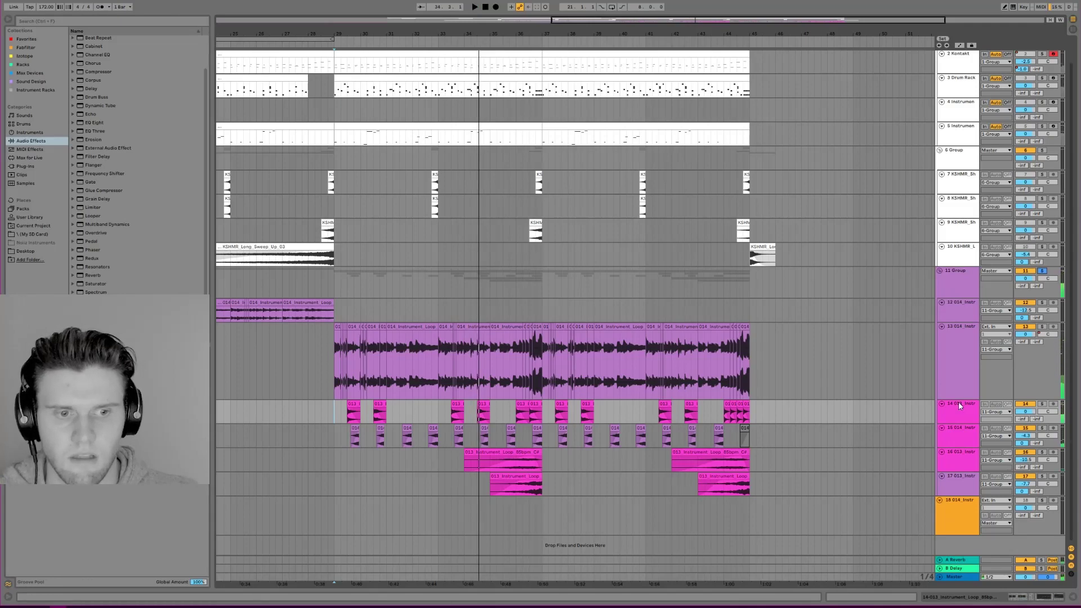
- Select the first clip on track 14, then the track itself, and bring the whole arrangement into view
left_click(350, 413)
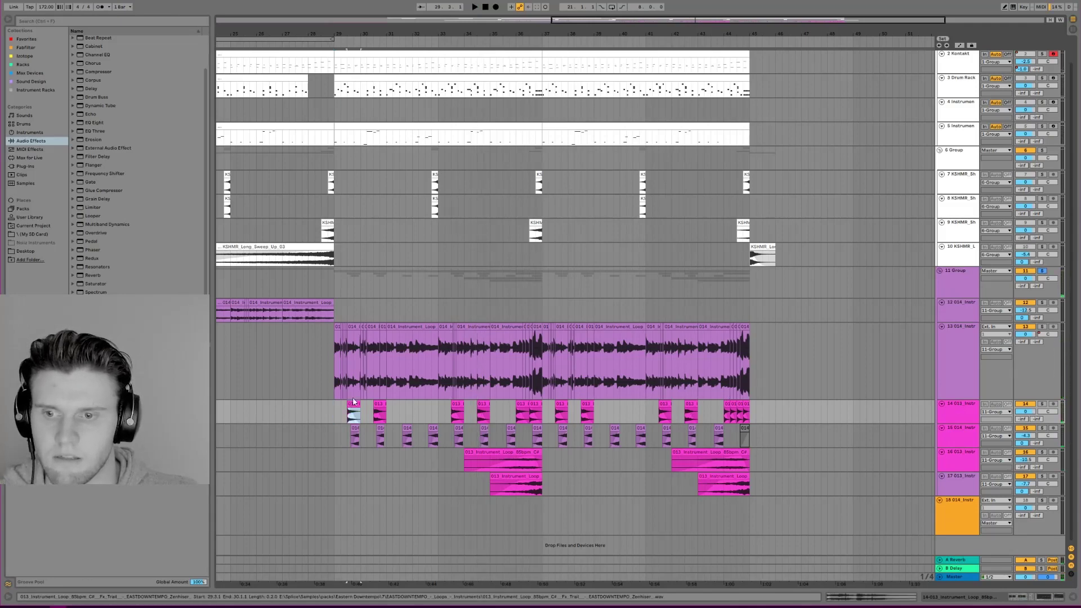
left_click(892, 405)
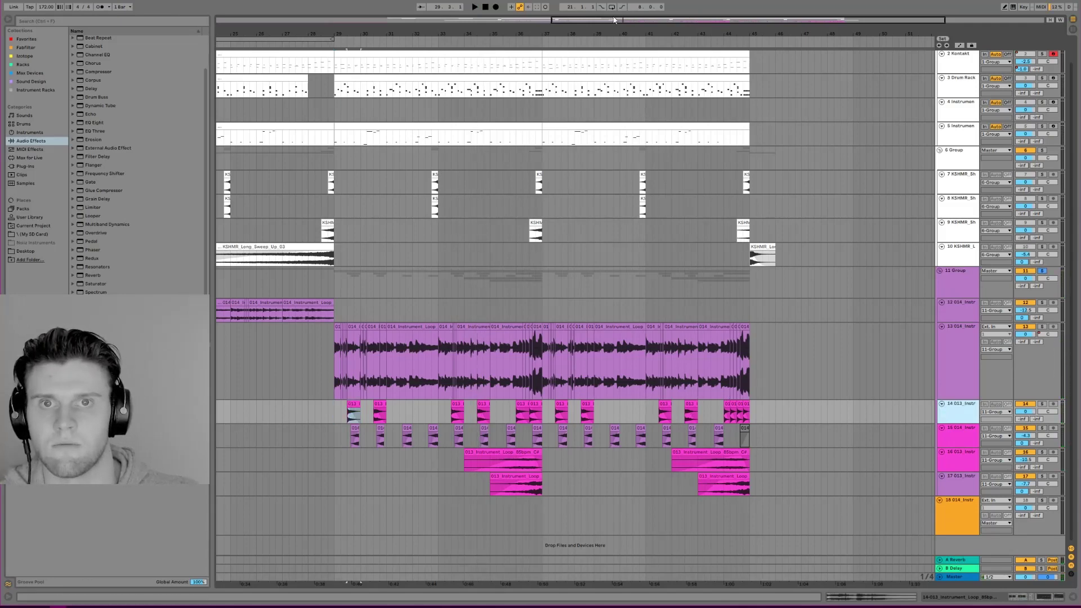
left_click_drag(615, 21, 299, 5)
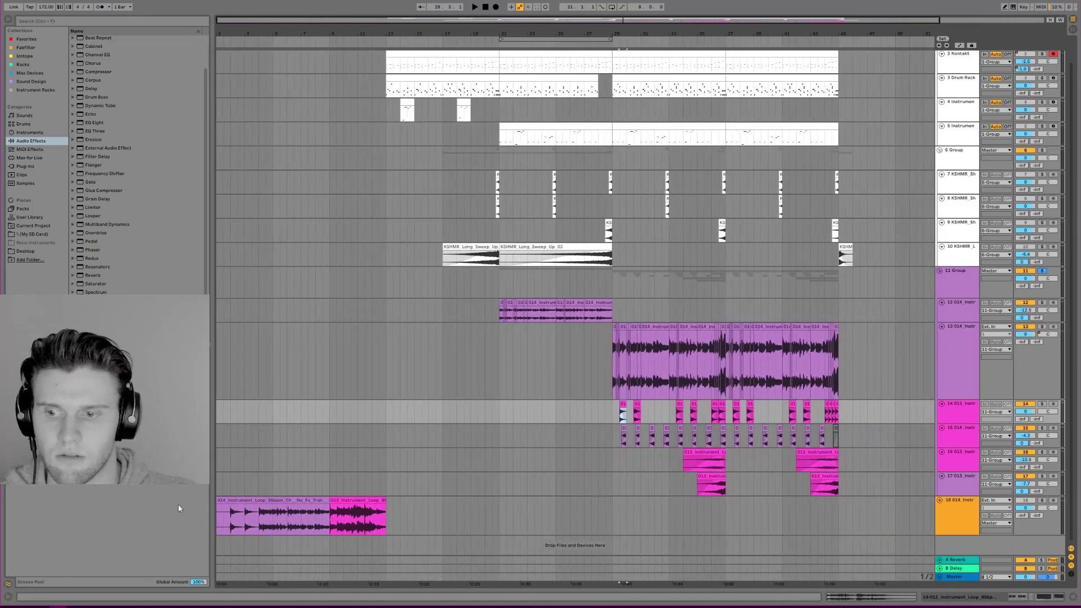
- Solo track 18 and listen to its first original instrument loop from 2.1.1
left_click(231, 515)
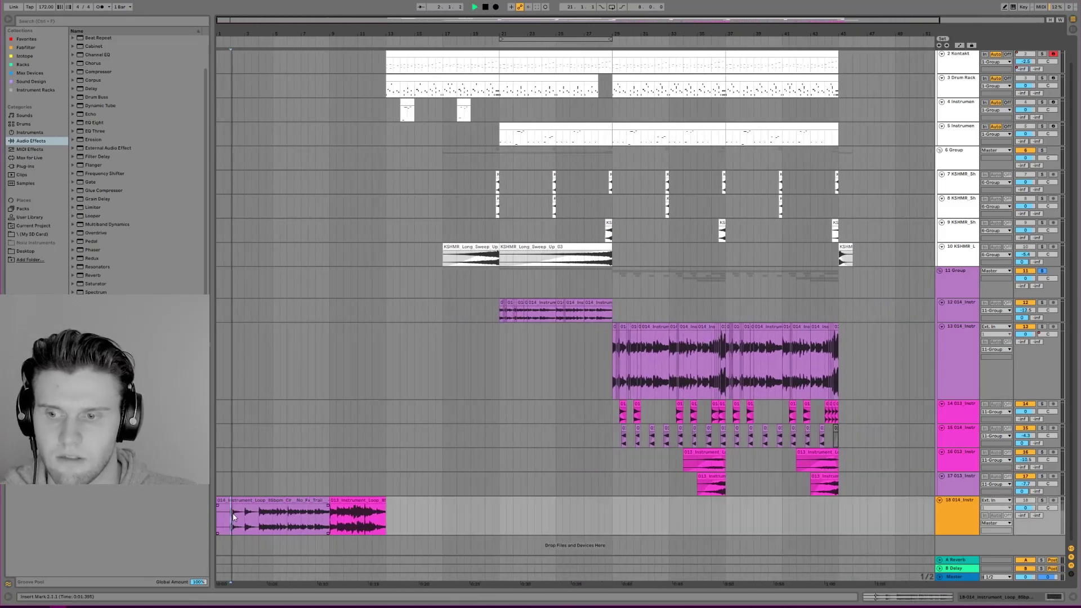
left_click(1041, 501)
key("space")
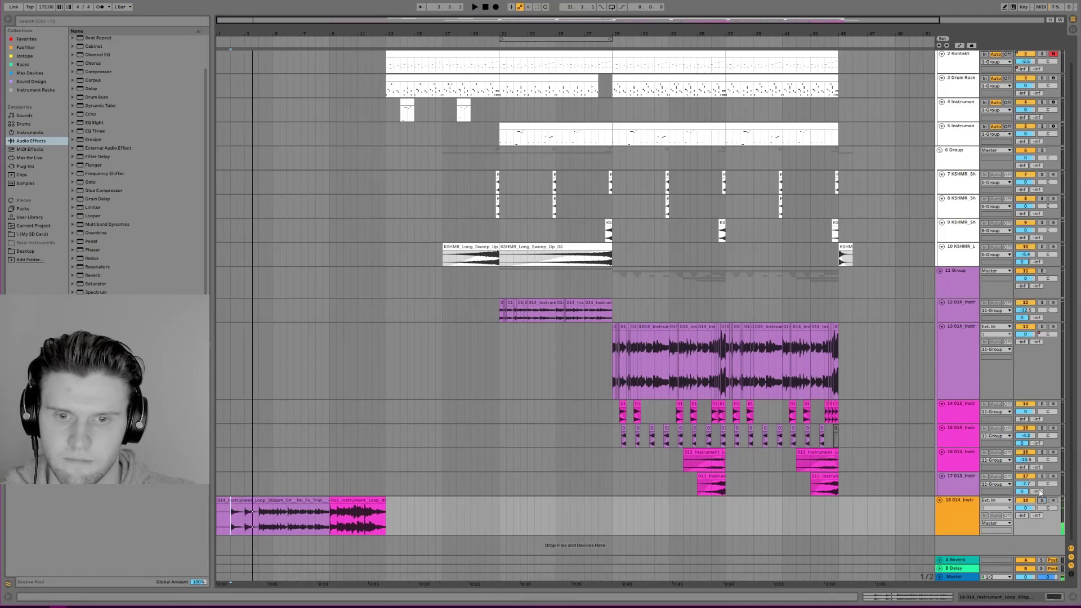
- Listen to the second original loop on track 18, soloed and playing from 9.1.1
left_click(1041, 405)
left_click(331, 521)
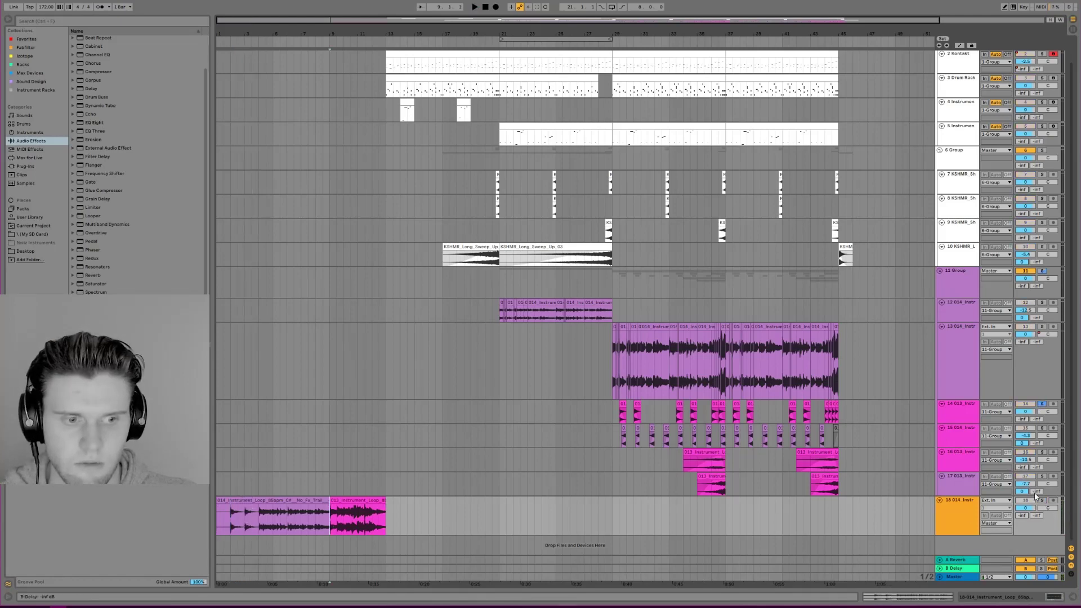
left_click(1042, 500)
key("space")
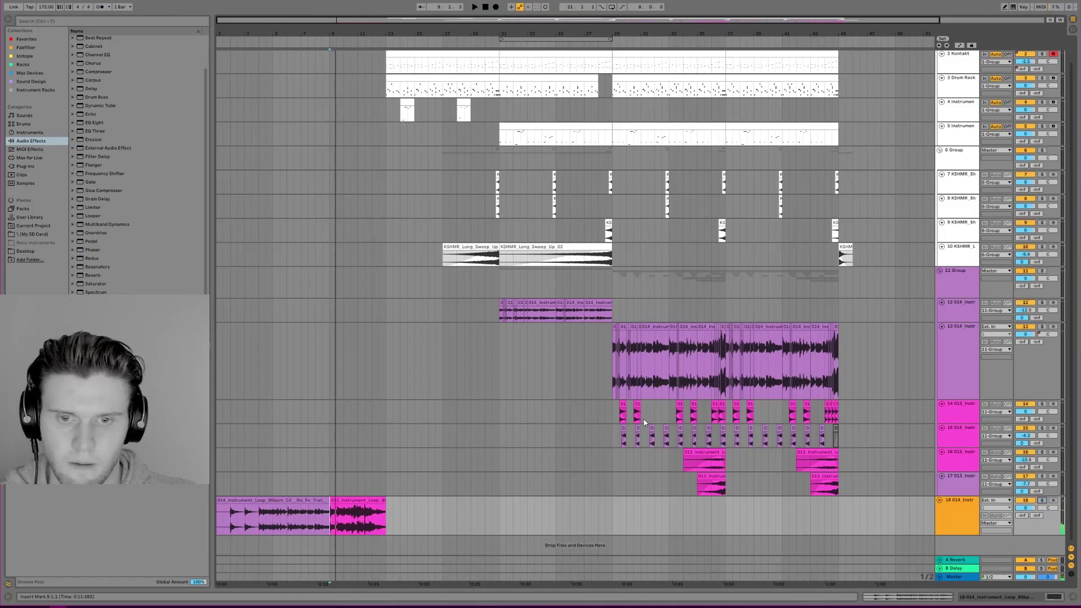
- Listen to the chopped clips on track 14 in solo from 29.3.1, then unsolo the track
left_click(618, 414)
left_click(1042, 405)
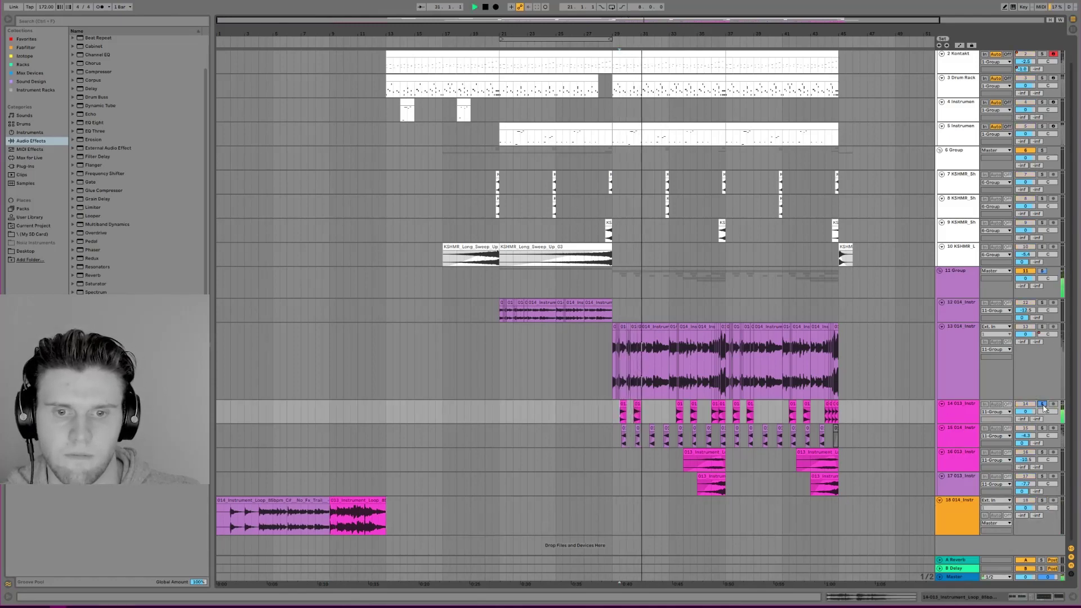
left_click(1043, 406)
- Listen to the full mix from 29.3.1, stop playback and select track 15
key("space")
key("space")
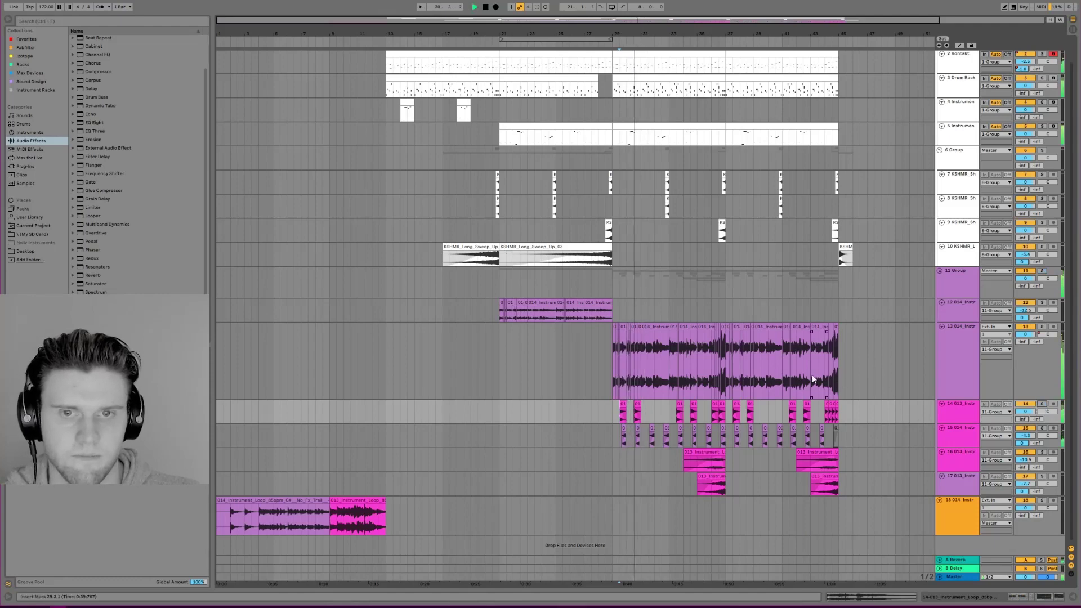
scroll(819, 405, "up", 1)
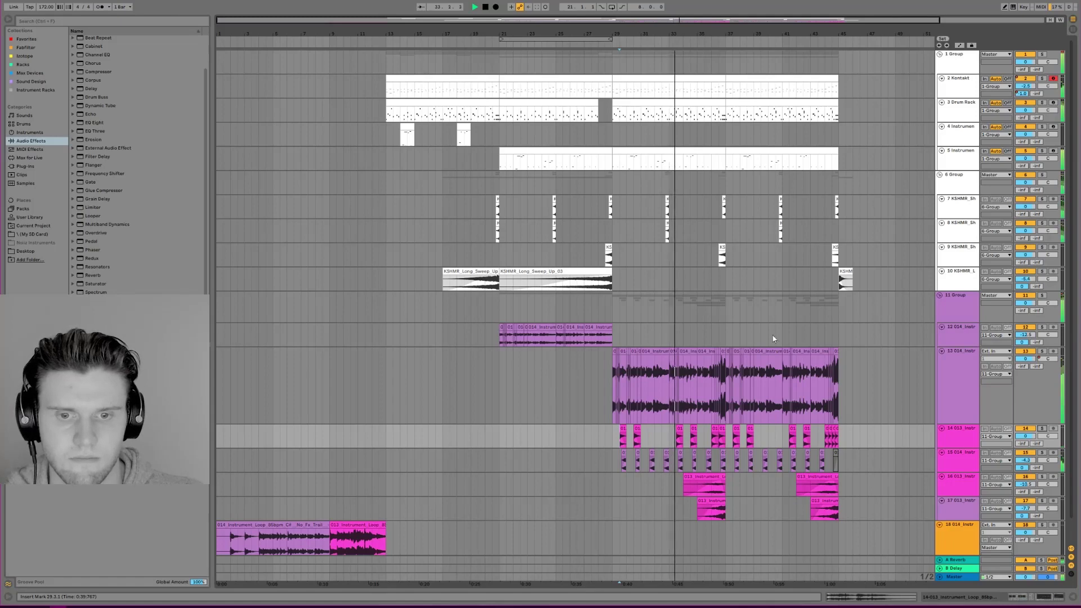
scroll(774, 360, "down", 1)
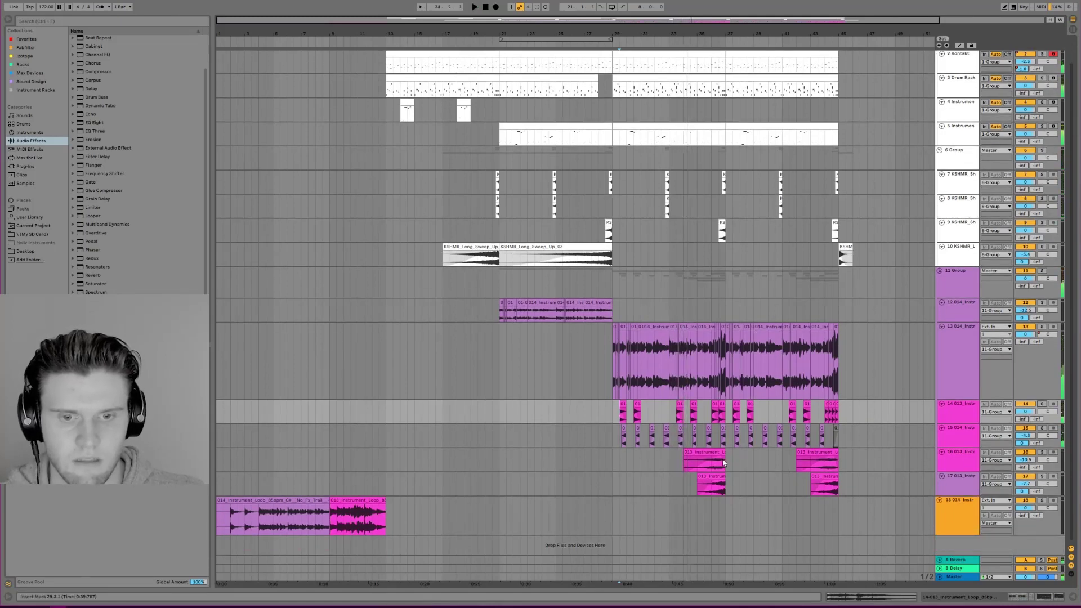
left_click(964, 462)
left_click(971, 437)
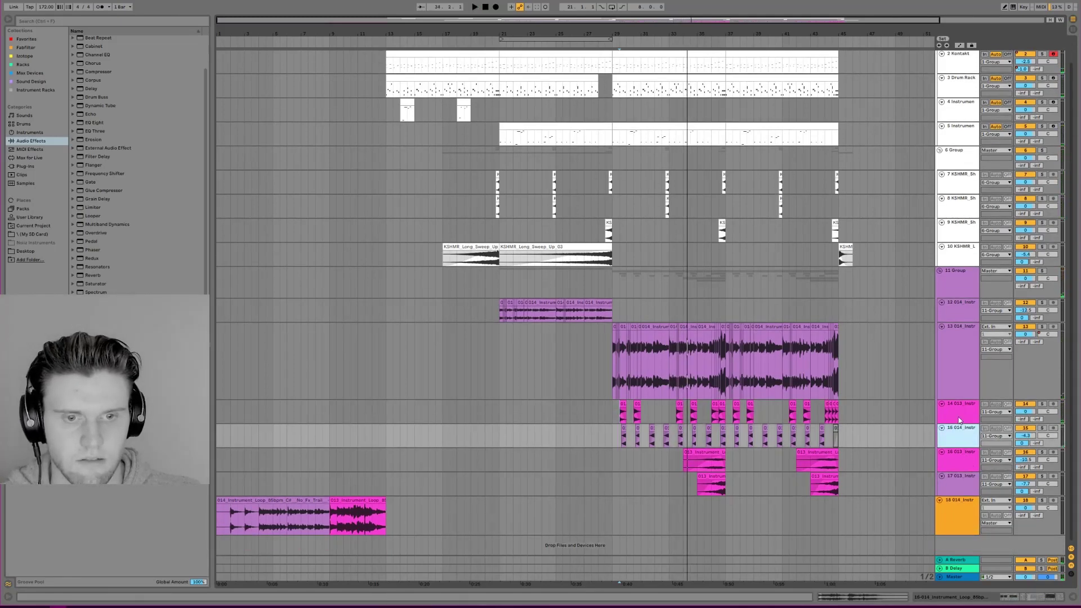
- Show track 15's device chain, collapse the enlarged EQ Eight display and delete the Frequency Shifter
left_click(1004, 595)
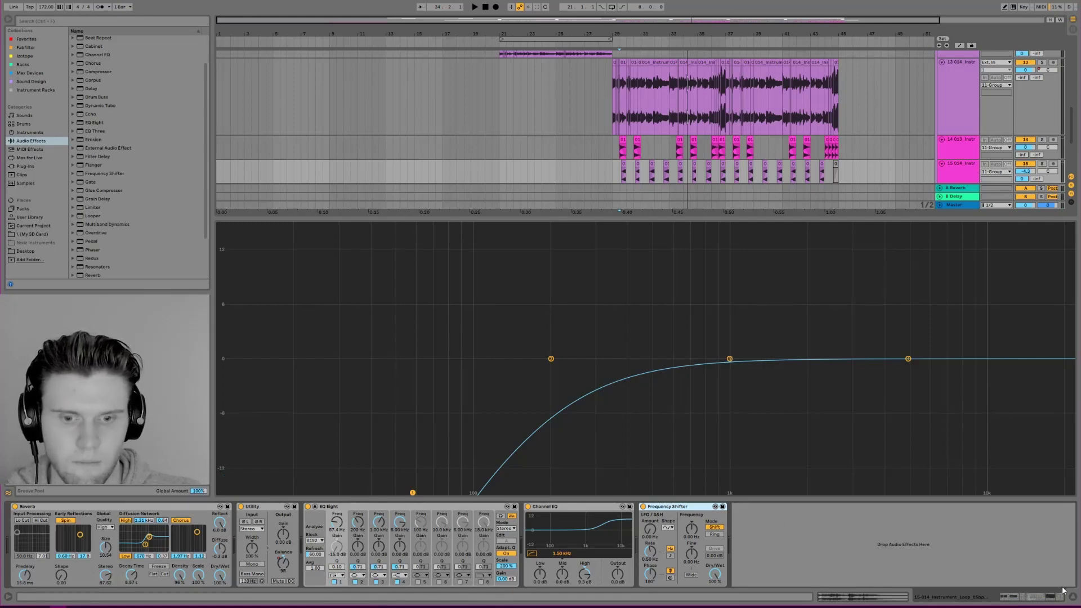
left_click(316, 507)
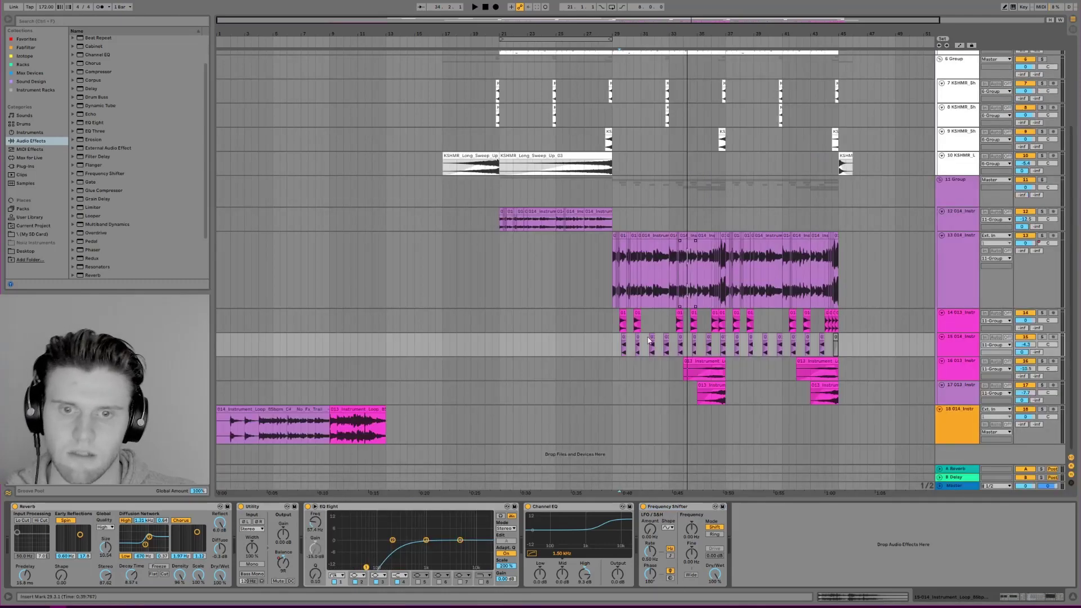
left_click(656, 509)
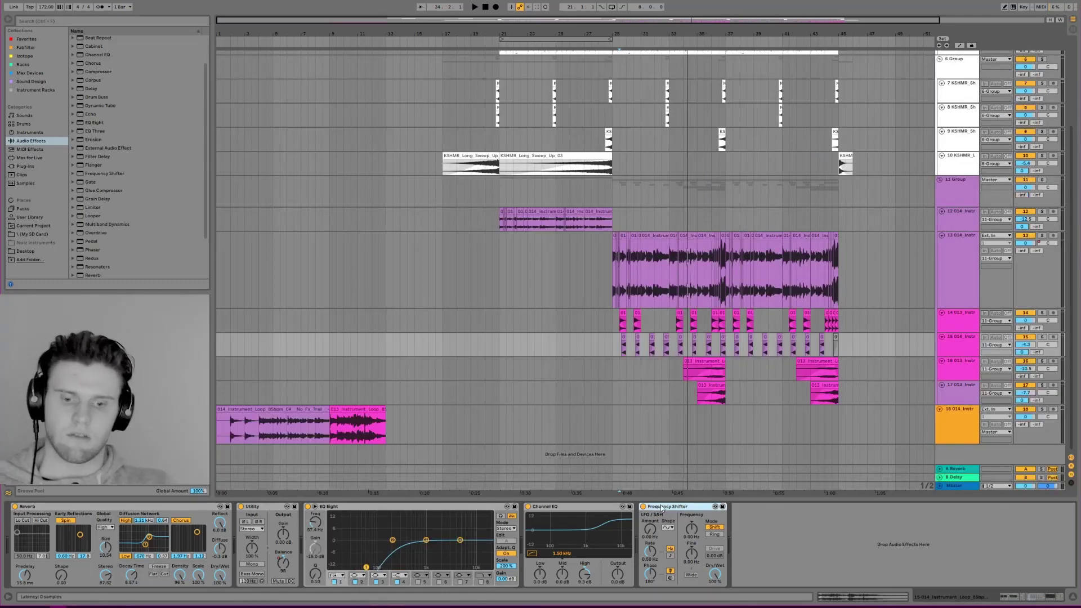
key("Delete")
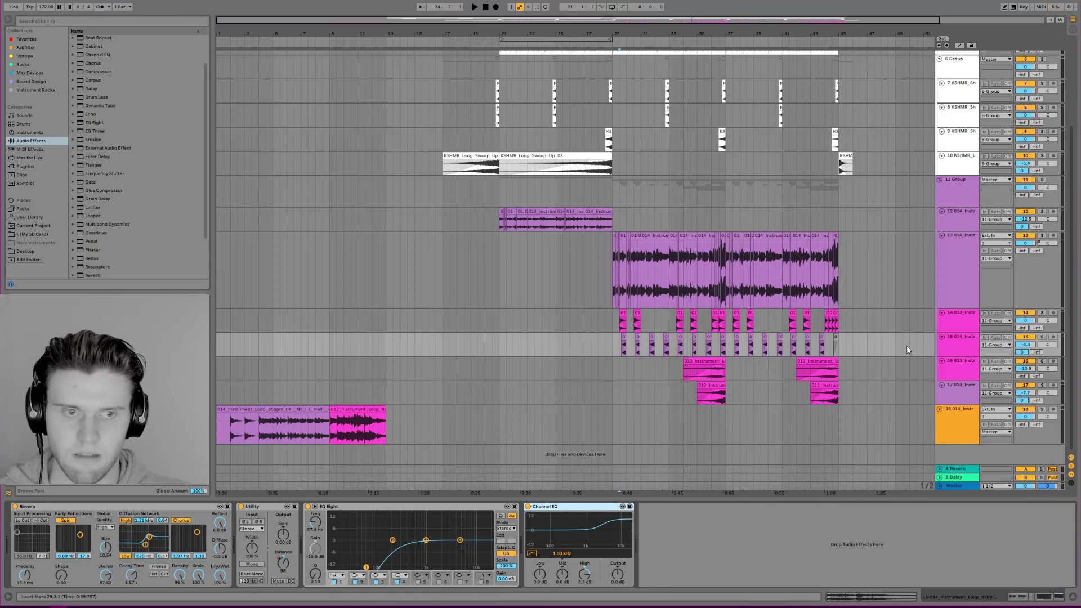
- Solo track 15 and listen to its chopped clips from the first one
left_click(1041, 337)
left_click(627, 339)
key("space")
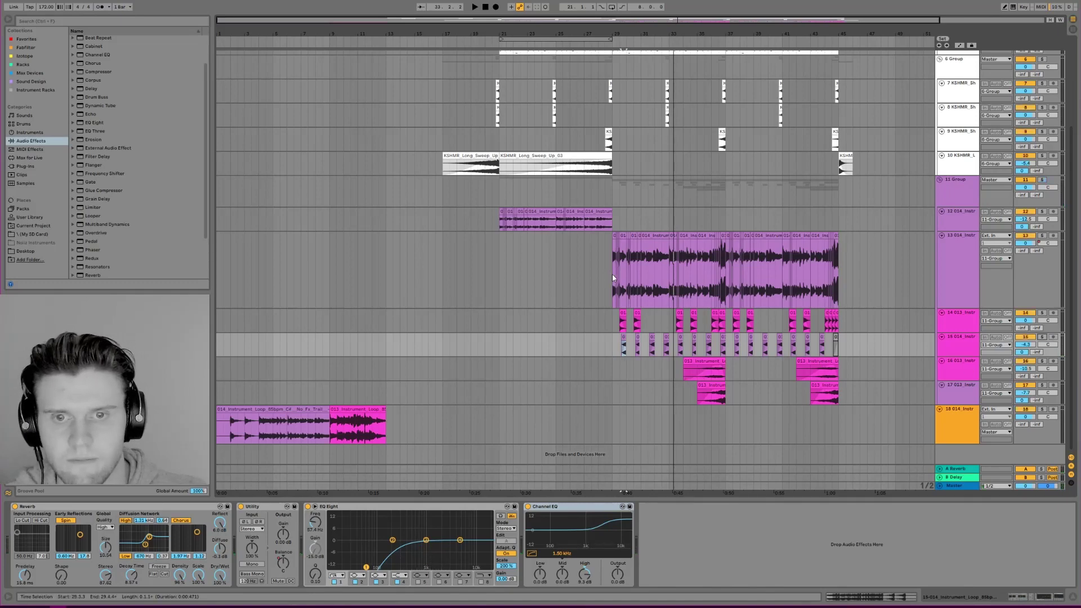
- Place the insert marker at 29.1.1 on track 13 and reduce that track's height to a compact lane
left_click(957, 255)
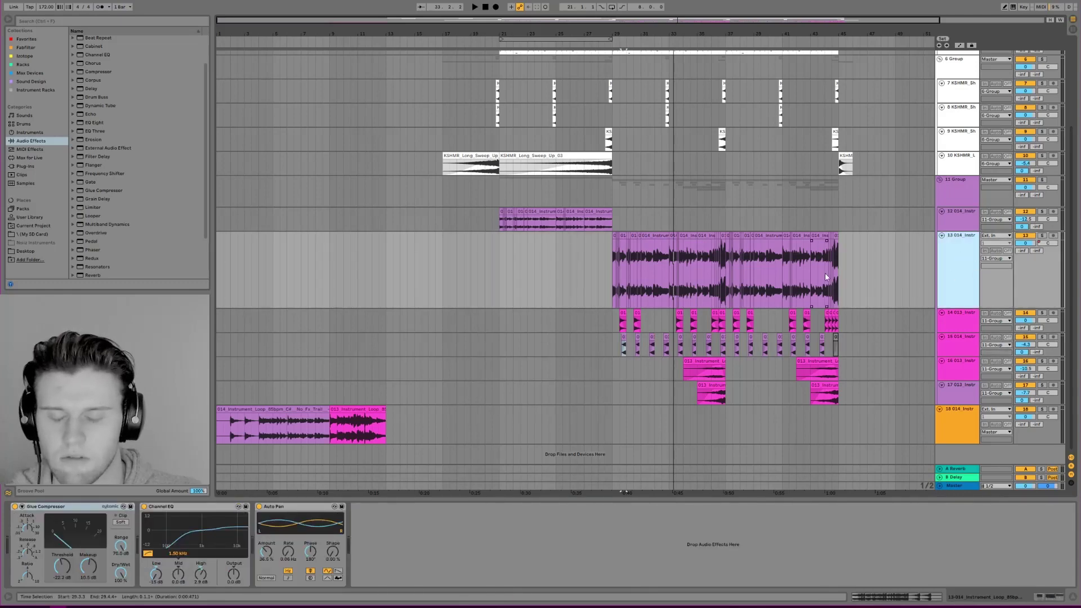
left_click(612, 258)
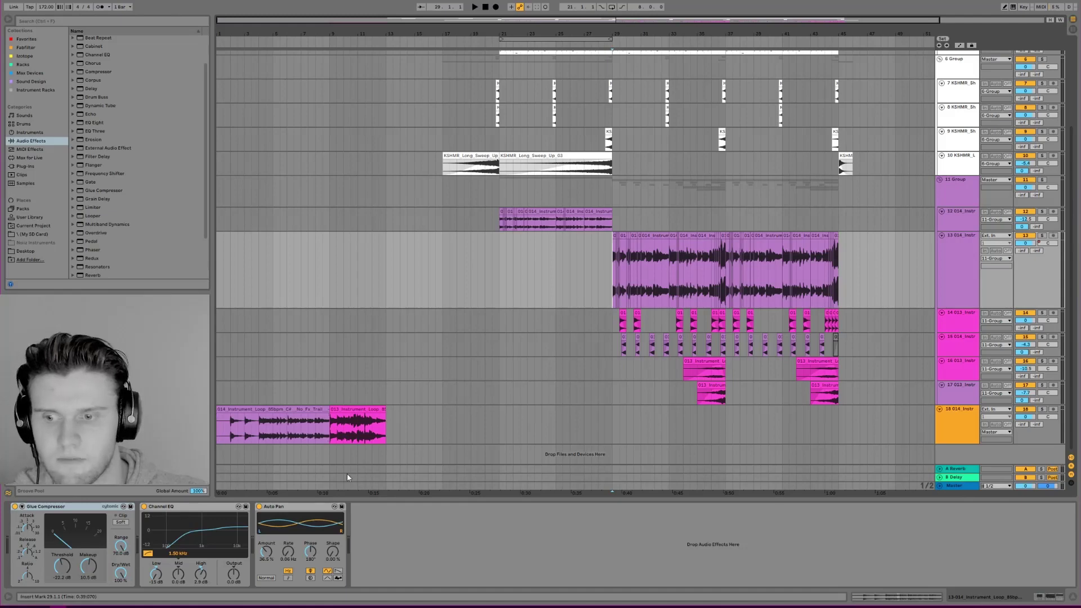
scroll(709, 291, "up", 1)
scroll(709, 291, "up", 6)
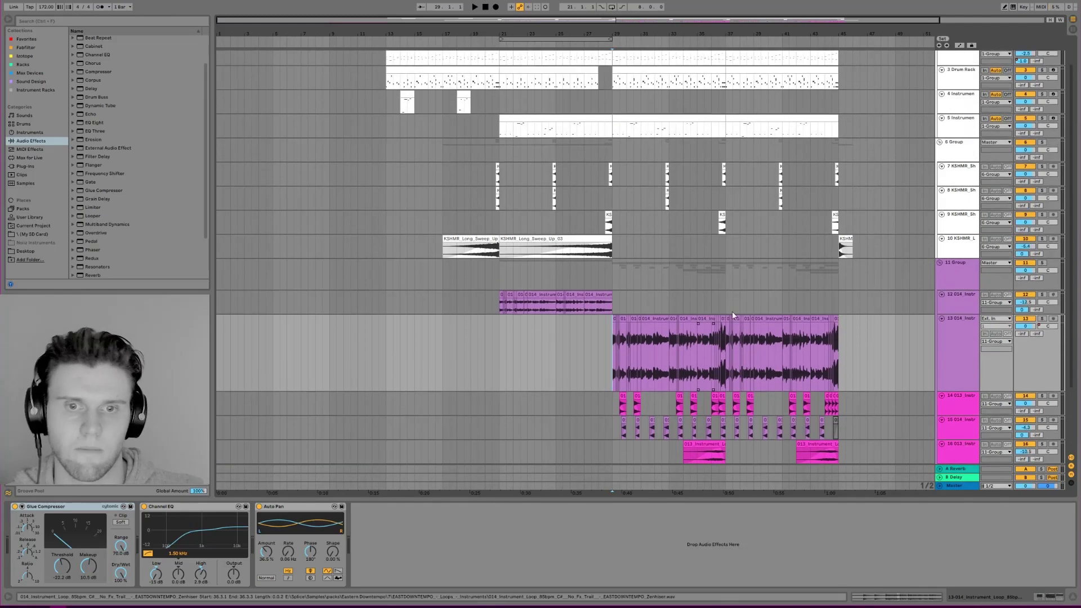
scroll(732, 311, "down", 7)
left_click(942, 239)
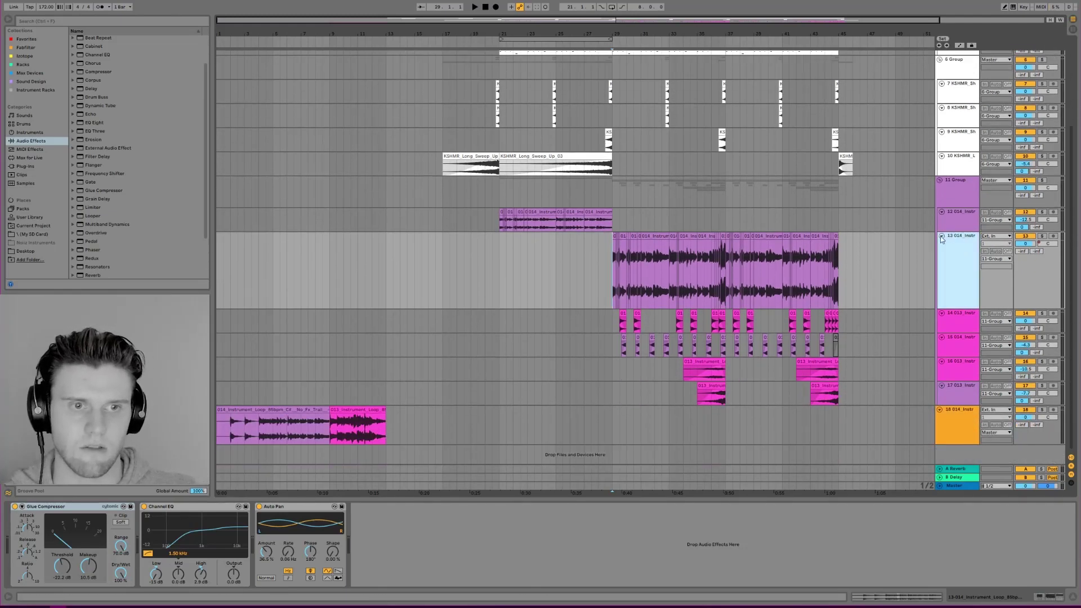
left_click_drag(957, 309, 957, 263)
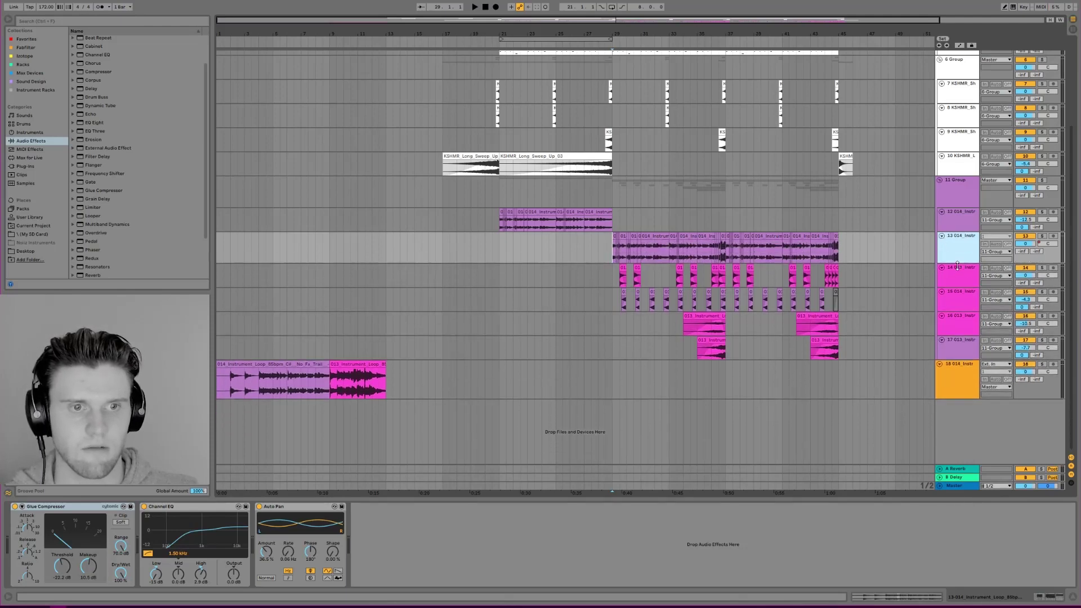
- Select the first clip on track 16 and inspect its Reaktor 6 FX Spektral Shift settings, then close the plug-in window
scroll(957, 252, "up", 3)
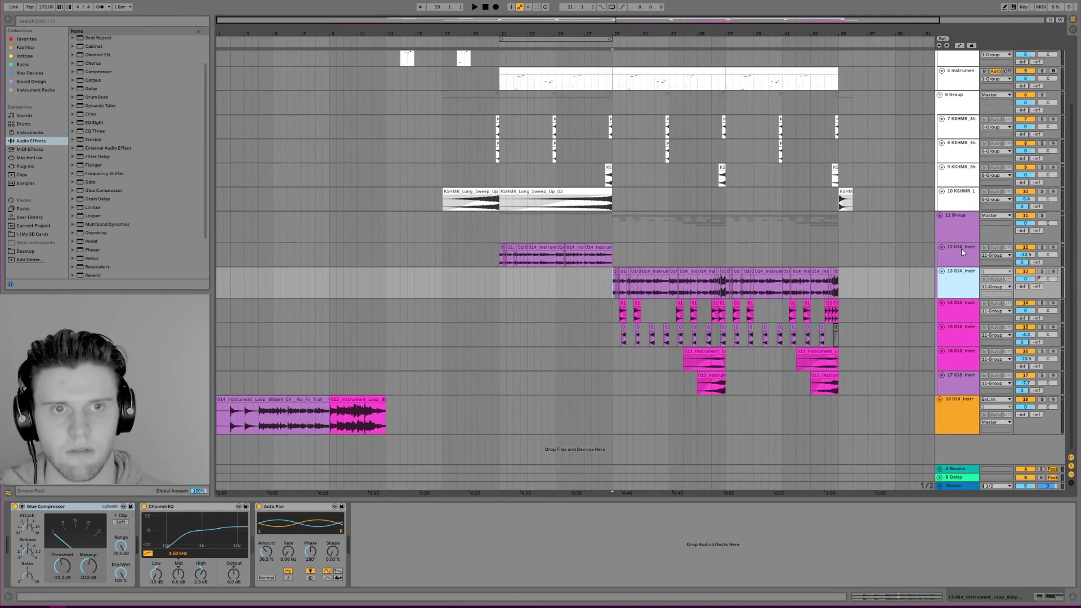
scroll(638, 128, "up", 2)
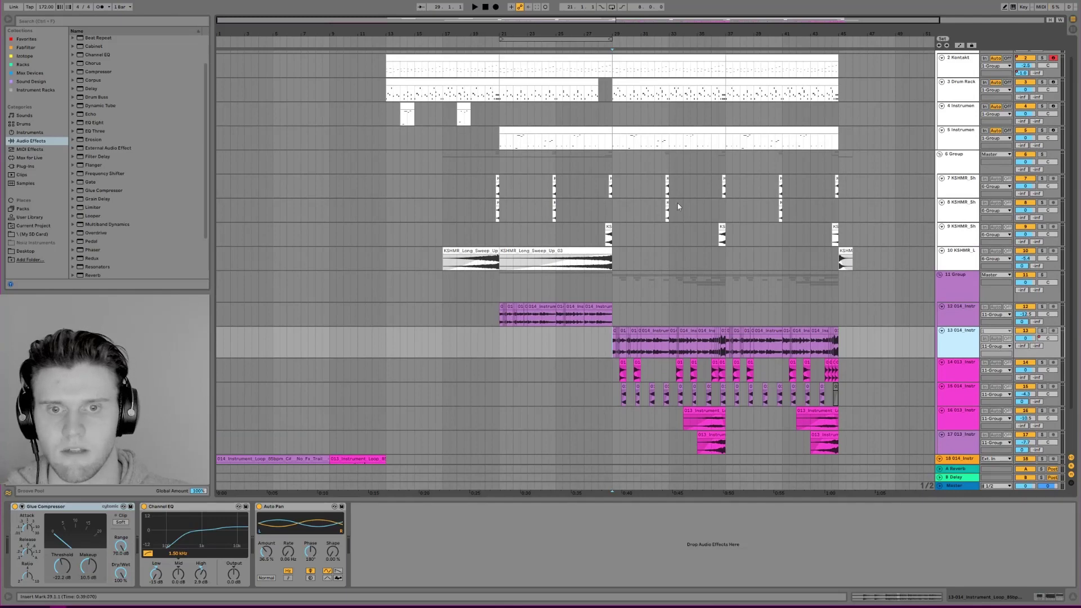
scroll(644, 315, "down", 3)
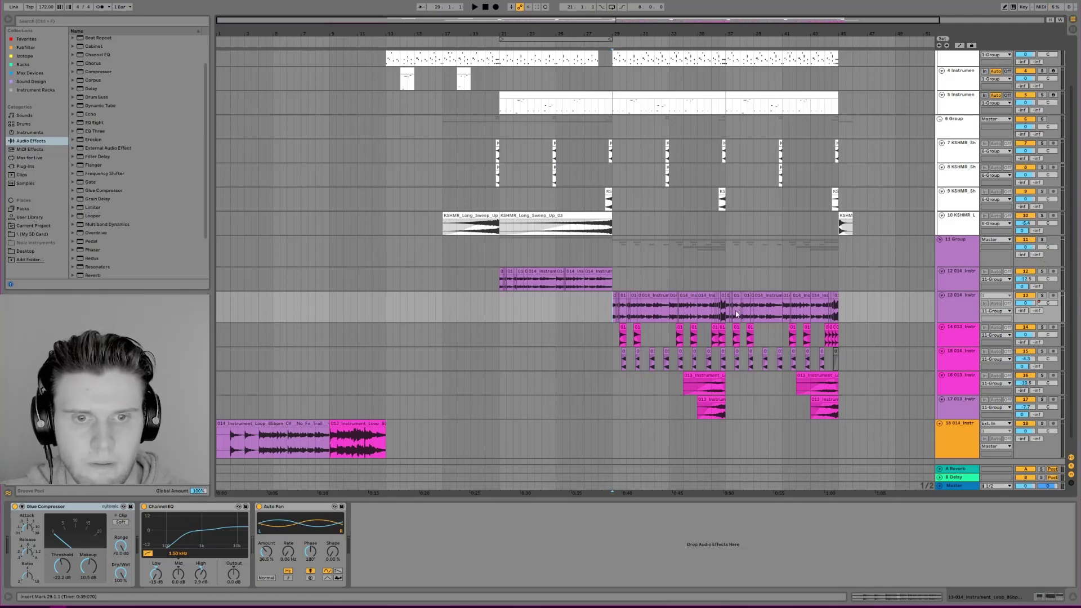
scroll(930, 315, "down", 1)
left_click(709, 363)
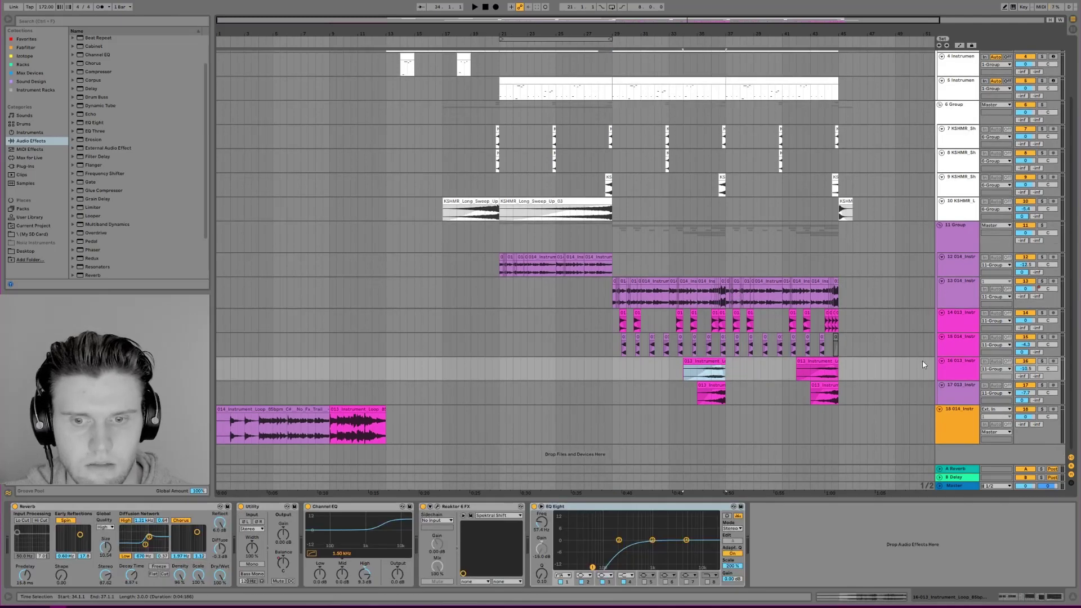
left_click(436, 507)
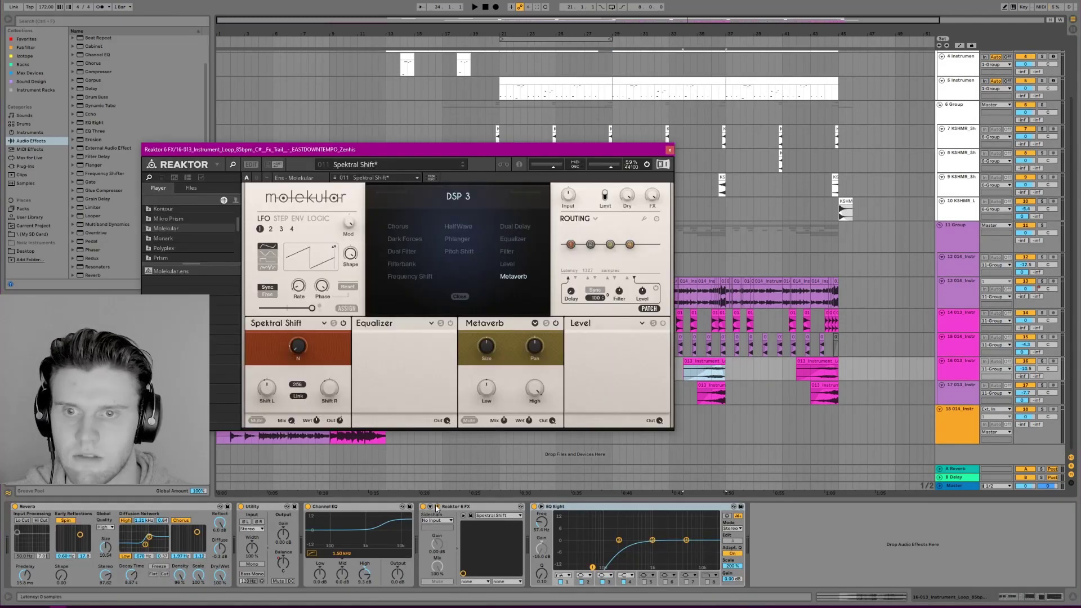
left_click(669, 150)
- Solo track 16 and listen to its first clip from 34.1.1
left_click(1042, 360)
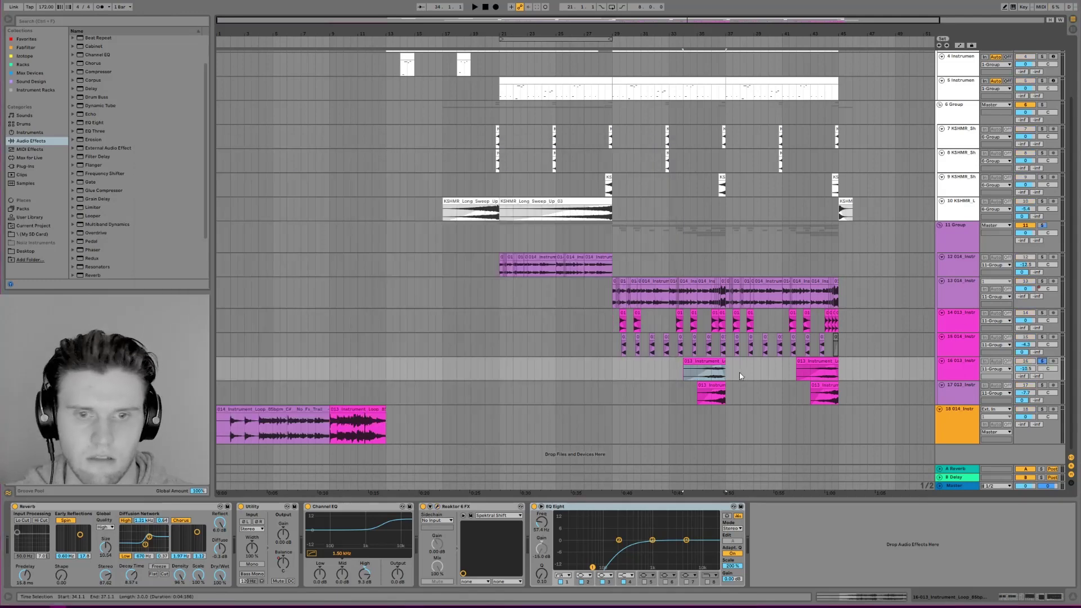
left_click(703, 376)
key("space")
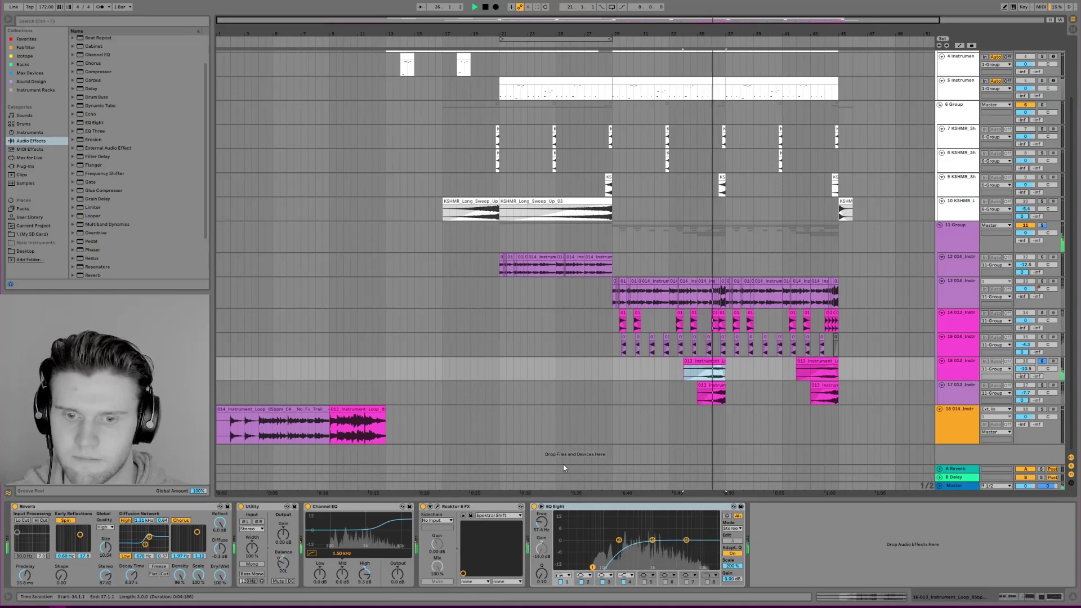
- Solo track 17 and listen to its first clip, then stop playback and unsolo the track
left_click(1041, 385)
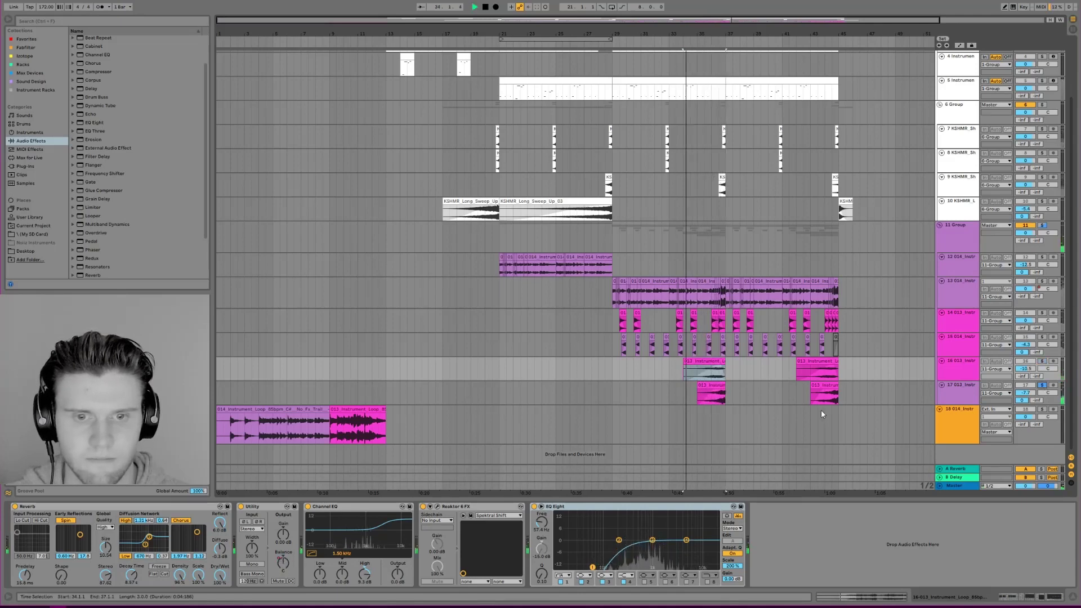
left_click(707, 386)
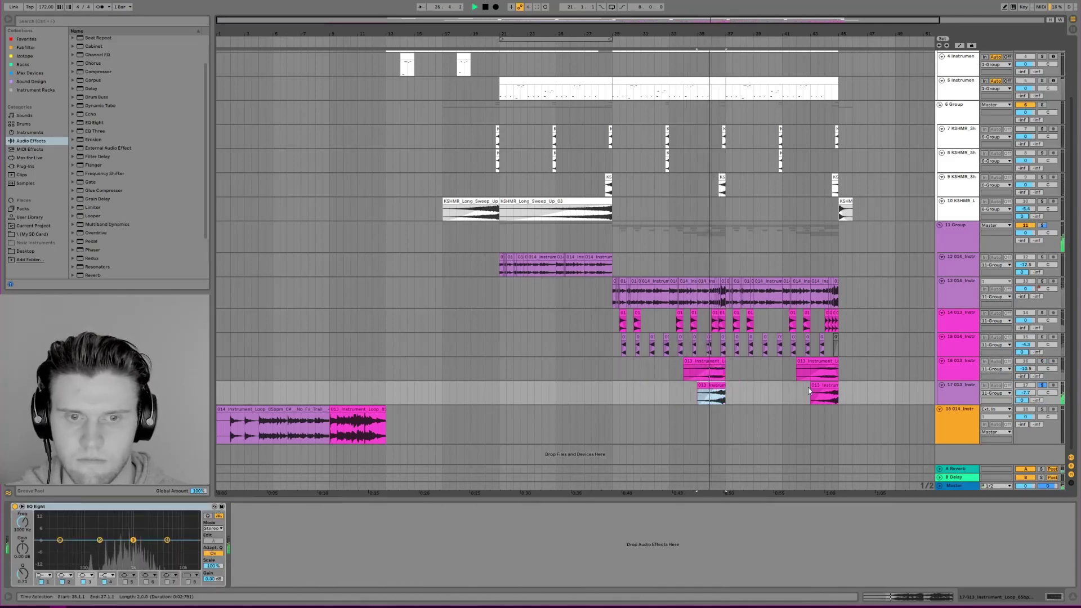
key("space")
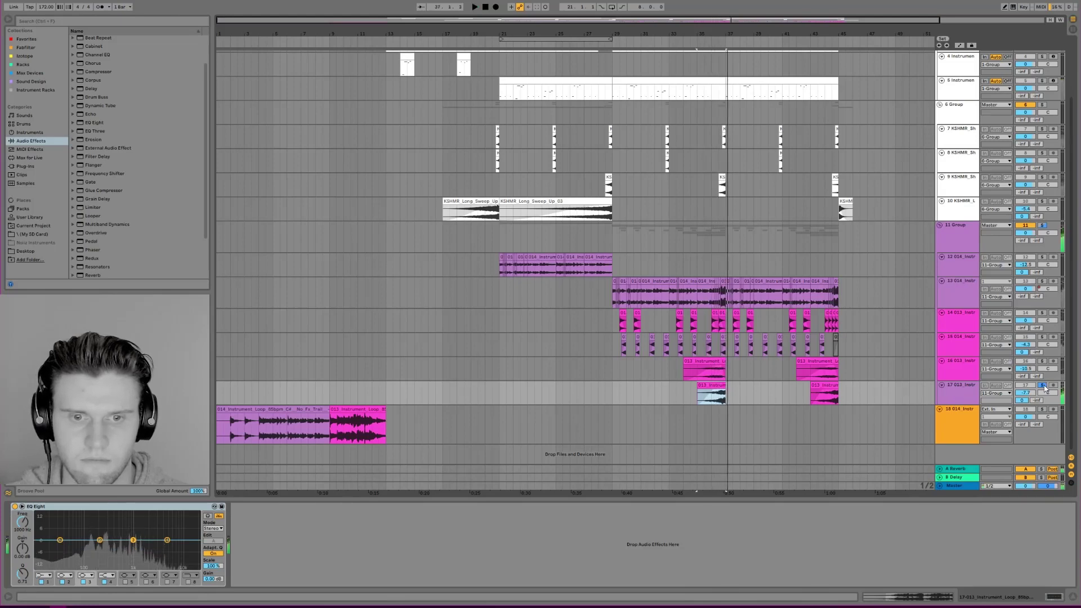
left_click(1043, 387)
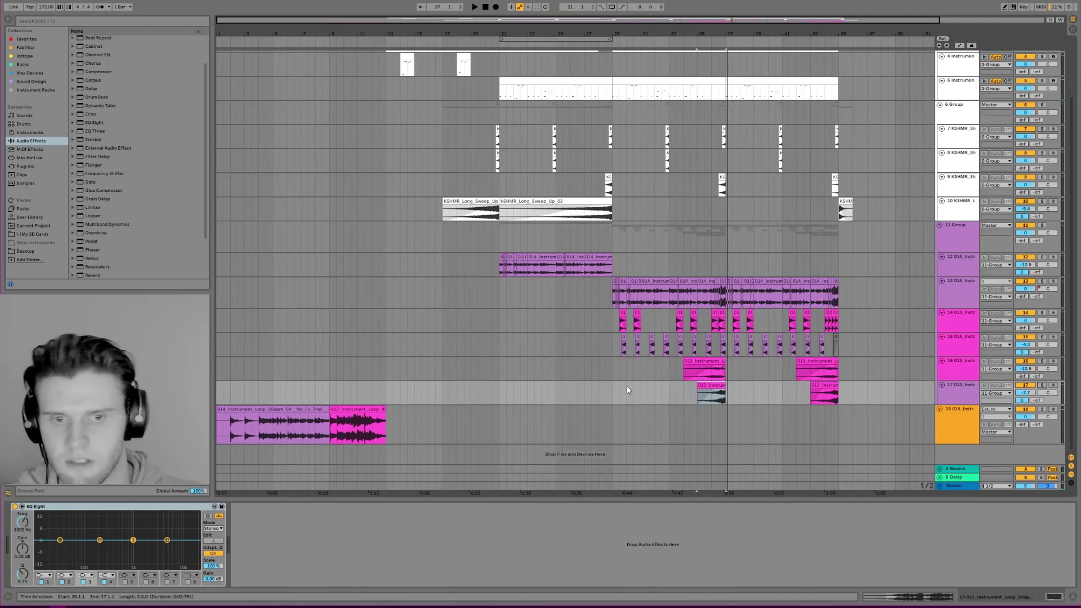
- Review the device chains of tracks 16, 17, 15 and 14, then return to track 13 at 29.1.1
left_click(946, 366)
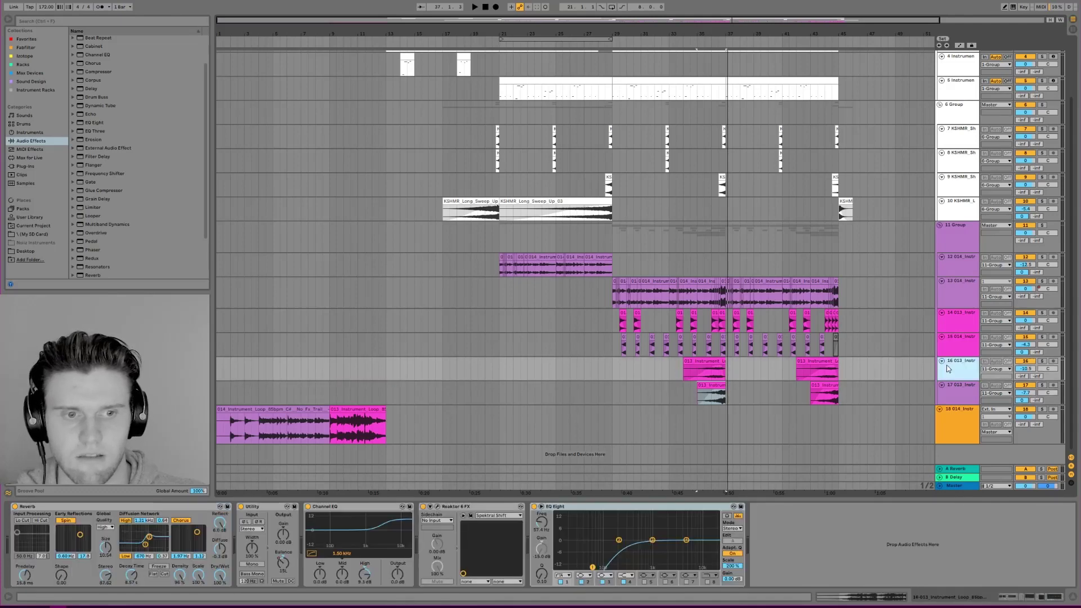
left_click(948, 390)
left_click(952, 345)
left_click(953, 323)
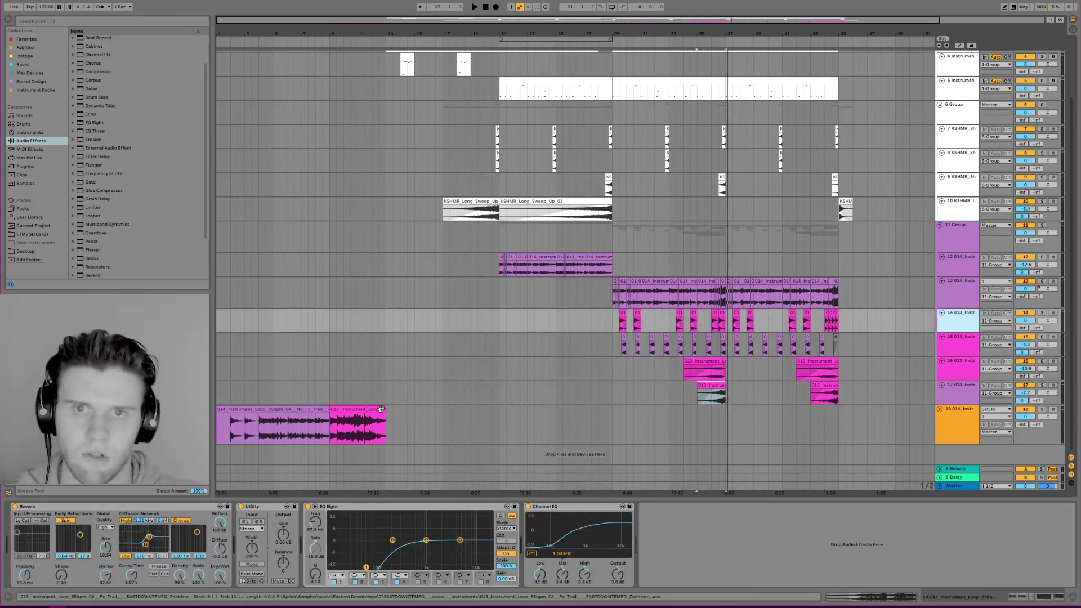
left_click(613, 296)
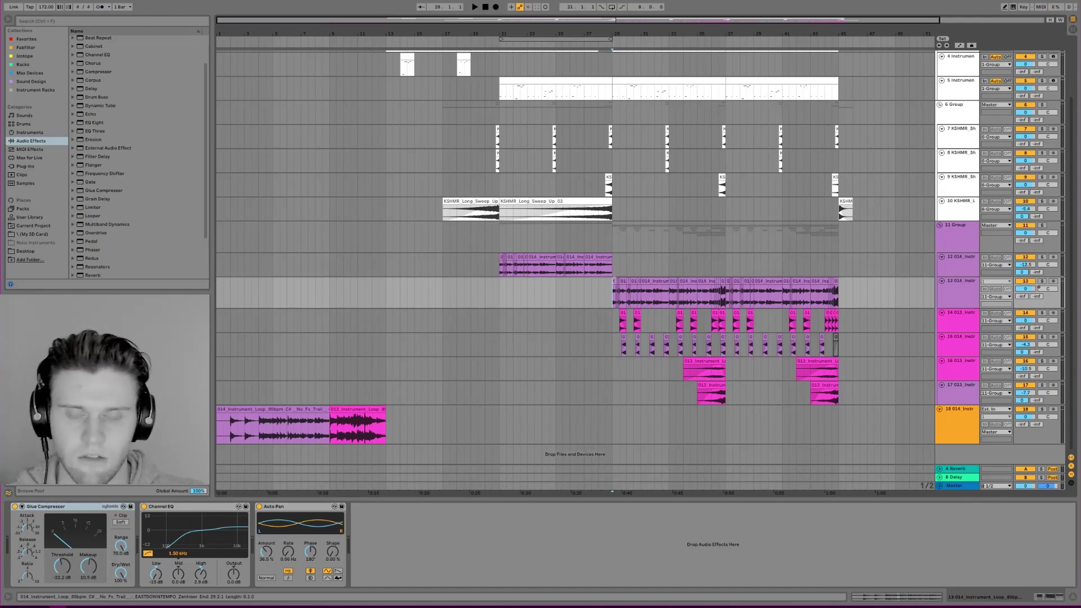
left_click(610, 290)
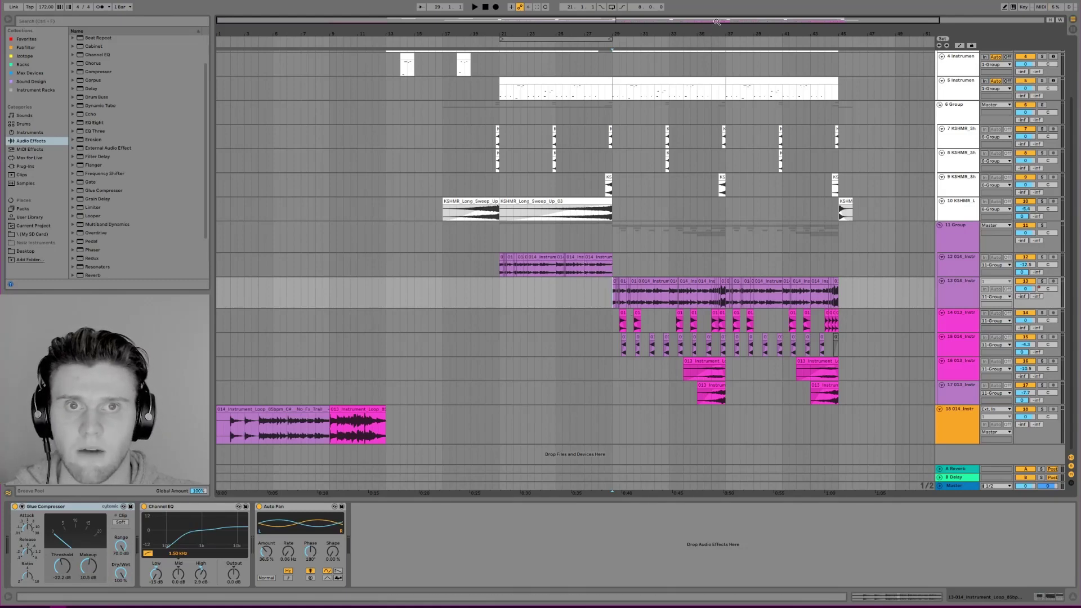
left_click_drag(716, 21, 714, 40)
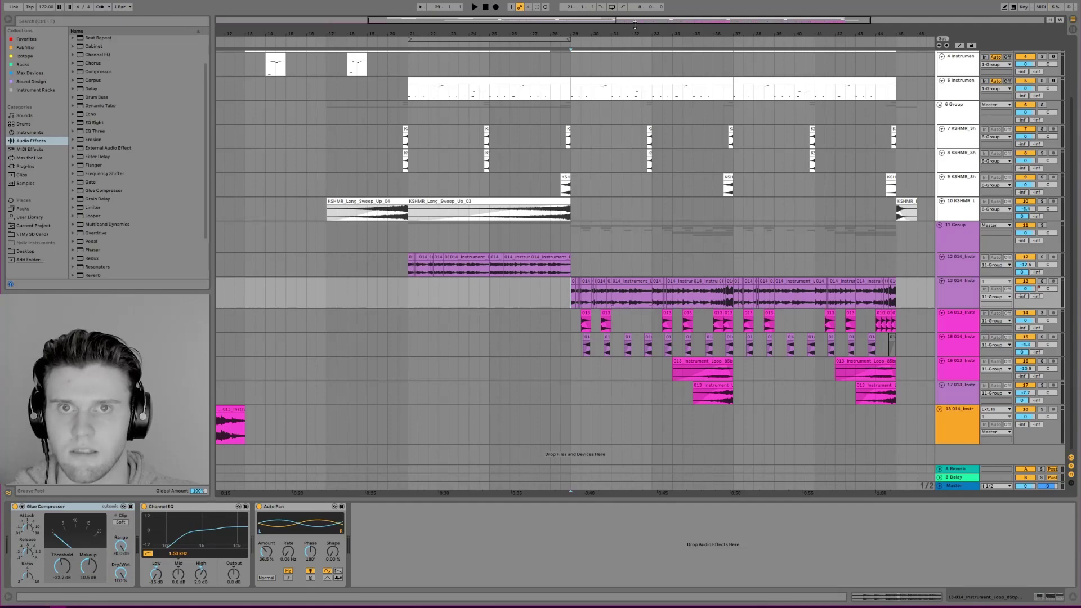
mouse_move(634, 24)
left_mouse_down()
mouse_move(634, 45)
mouse_move(629, 26)
mouse_move(654, 20)
mouse_move(642, 20)
left_mouse_up()
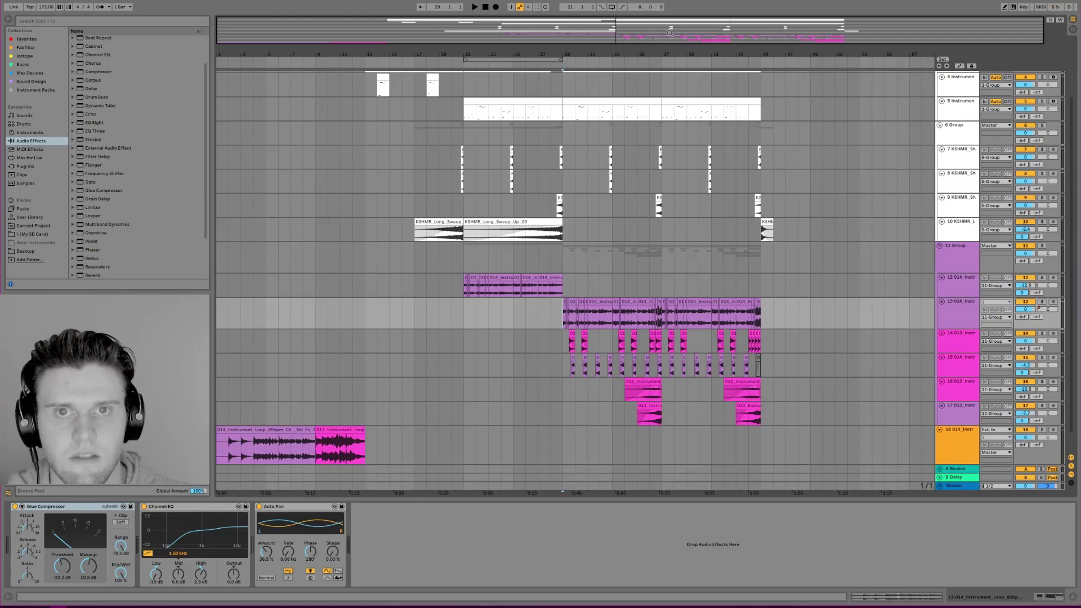
left_click_drag(668, 33, 656, 53)
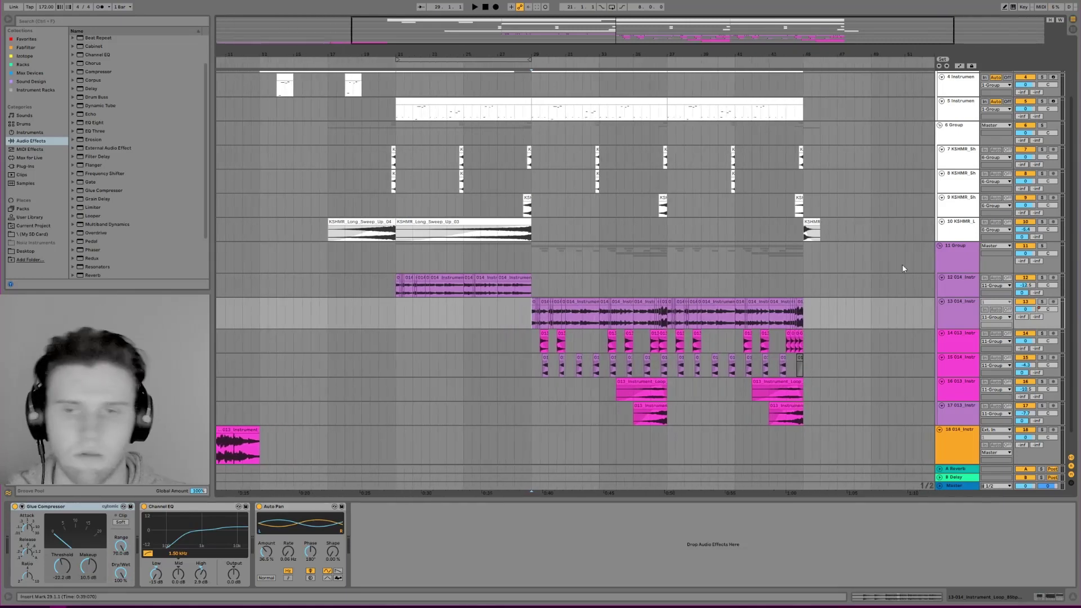